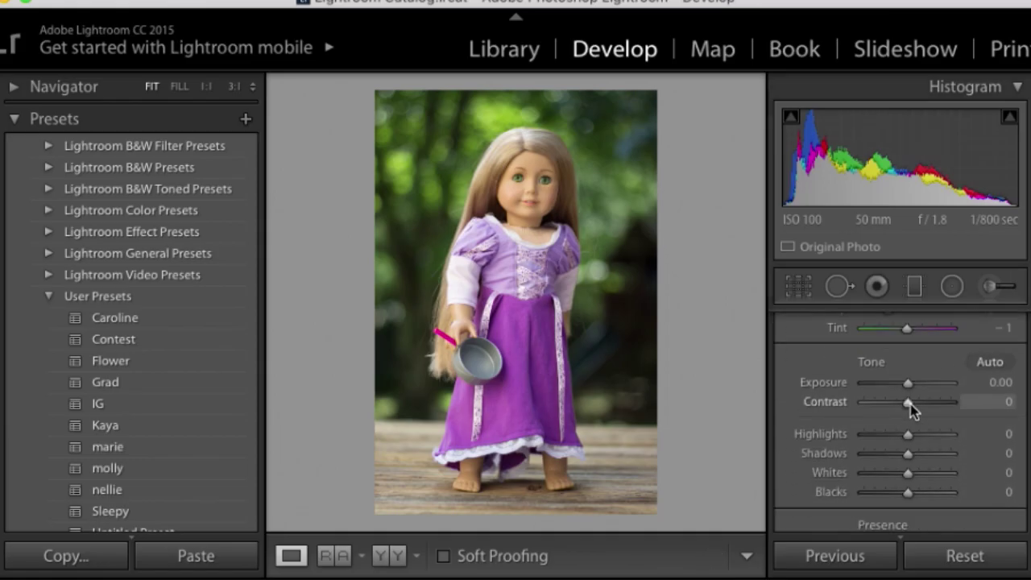
Step: Set the photo's contrast to +27, clarity to +44 and saturation to +11
drag(910, 404, 921, 401)
scroll(921, 401, down, 1)
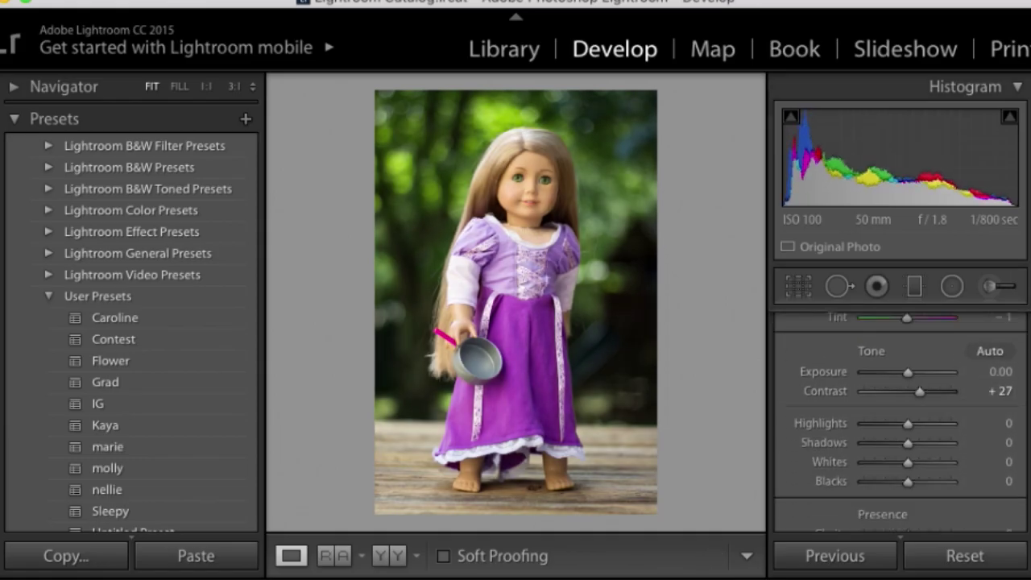
scroll(996, 350, down, 2)
drag(911, 450, 915, 497)
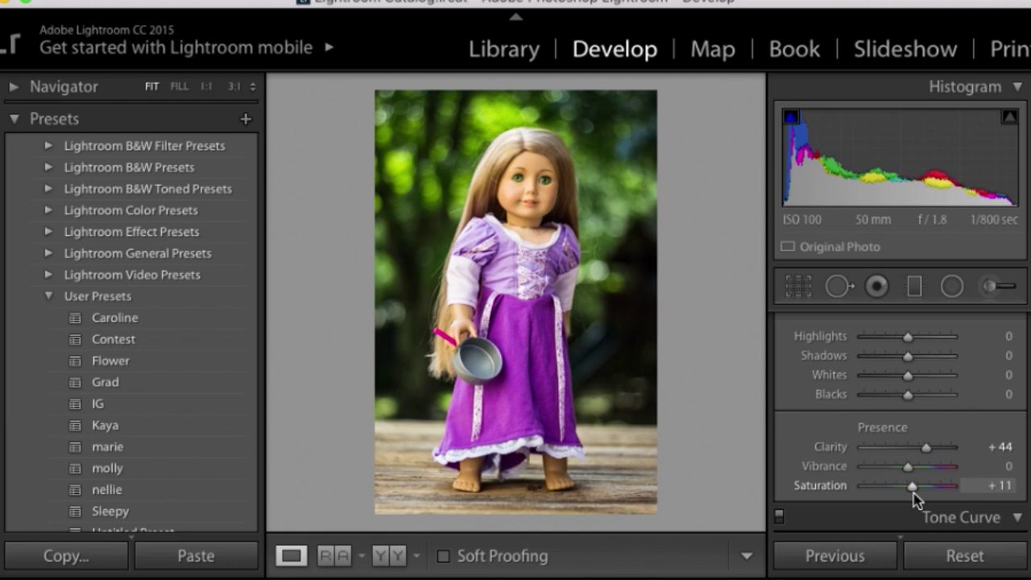
Step: Increase the photo's sharpening amount and go through the remaining develop adjustments for a slight tweak
scroll(1020, 428, down, 15)
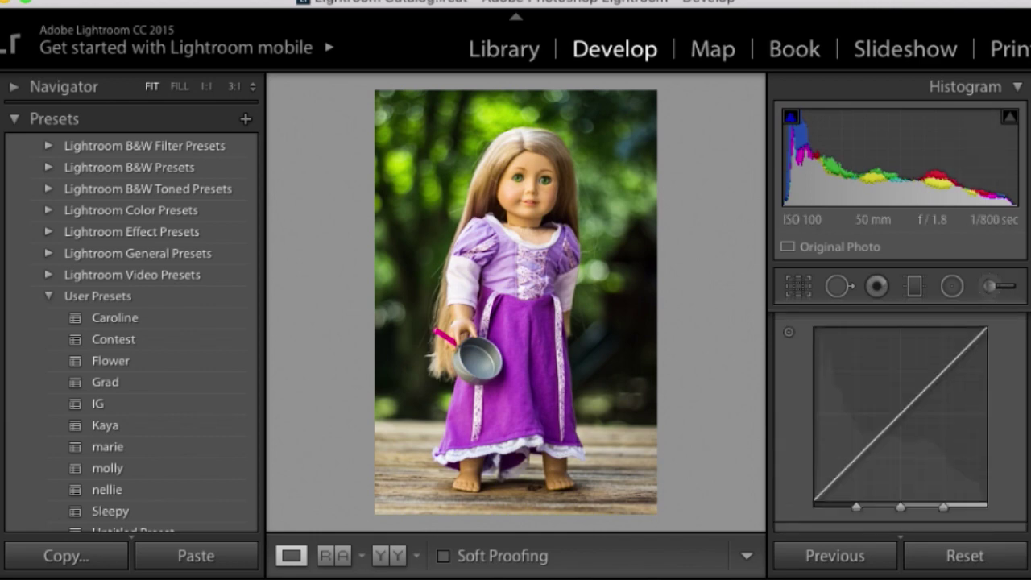
scroll(1020, 429, down, 2)
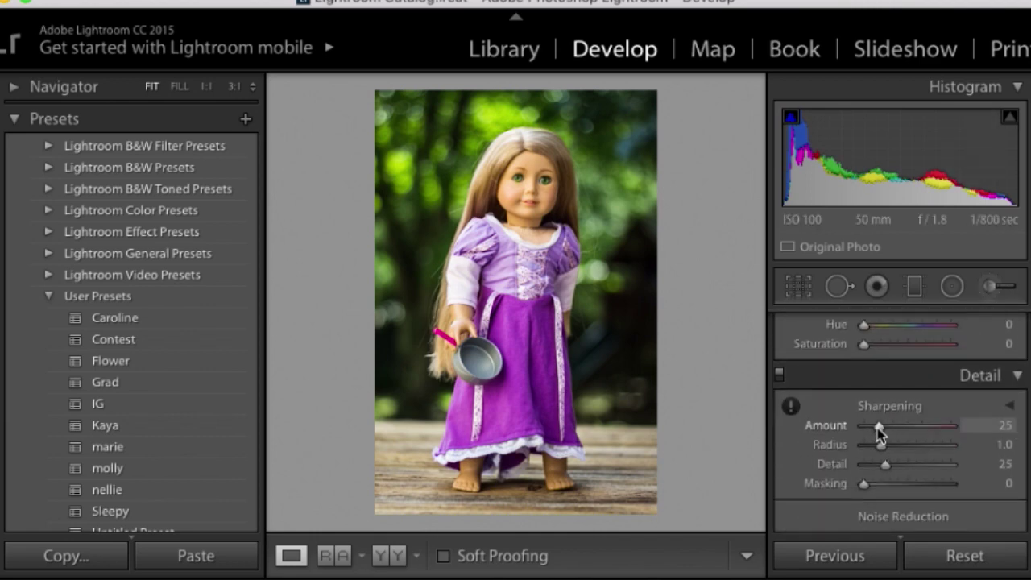
drag(878, 429, 893, 426)
scroll(892, 426, down, 10)
scroll(898, 419, down, 5)
scroll(898, 419, up, 2)
scroll(898, 419, down, 2)
mouse_move(908, 474)
mouse_down()
mouse_move(978, 484)
mouse_move(806, 475)
mouse_move(868, 472)
mouse_move(910, 478)
mouse_move(893, 488)
mouse_move(910, 490)
mouse_up()
scroll(878, 506, up, 3)
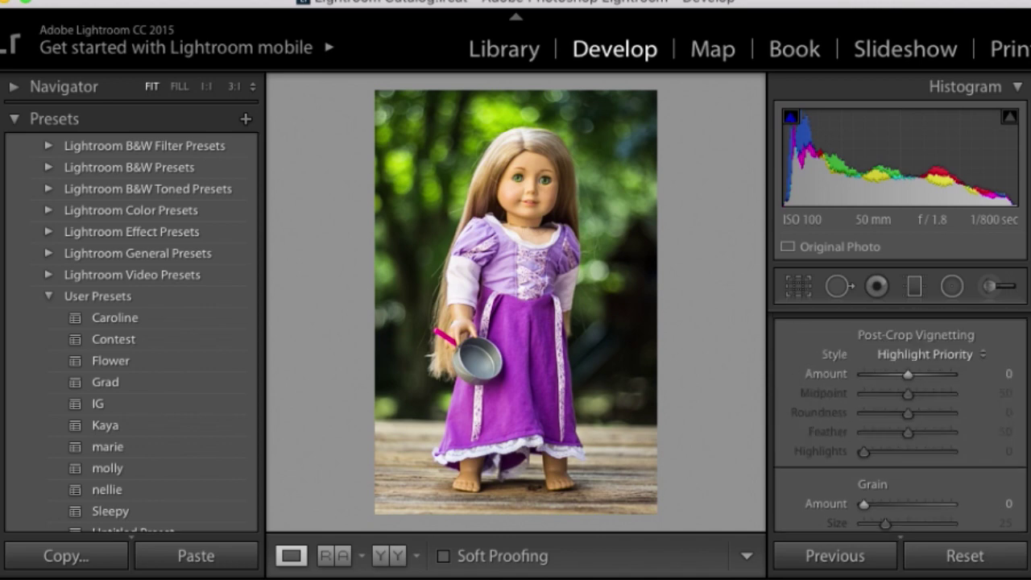
Step: Set luminance noise reduction to 56, raise color noise reduction and its detail, and set the sharpening amount to 72
scroll(877, 505, up, 10)
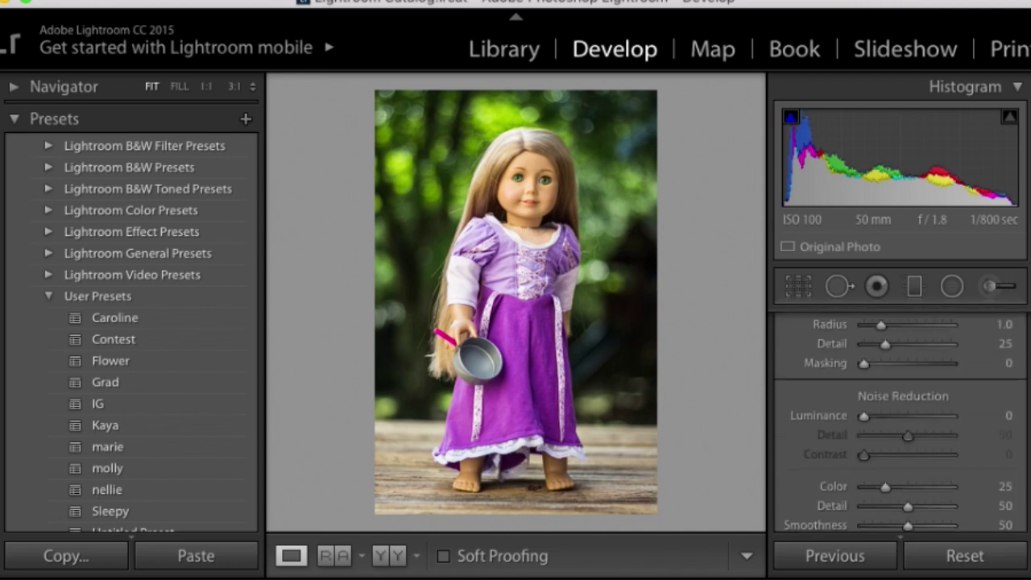
drag(867, 422, 997, 437)
drag(885, 488, 979, 491)
drag(909, 508, 1007, 510)
scroll(927, 451, up, 2)
drag(890, 415, 909, 424)
Step: Start exporting the edited photo
click(113, 2)
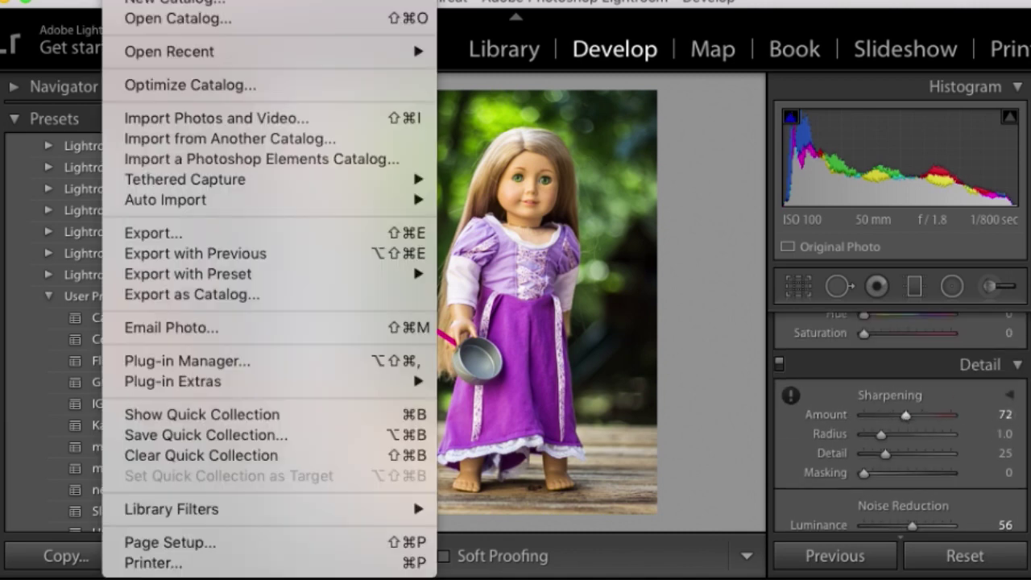
click(170, 232)
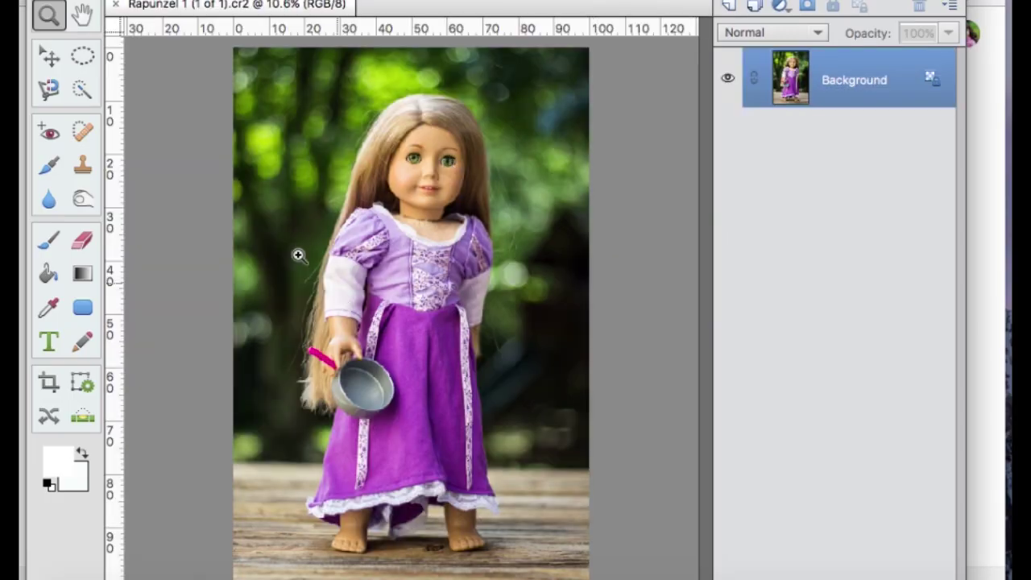
Step: Choose the Details preset from the Portrait category for the Detail Smart Brush
click(50, 167)
click(256, 535)
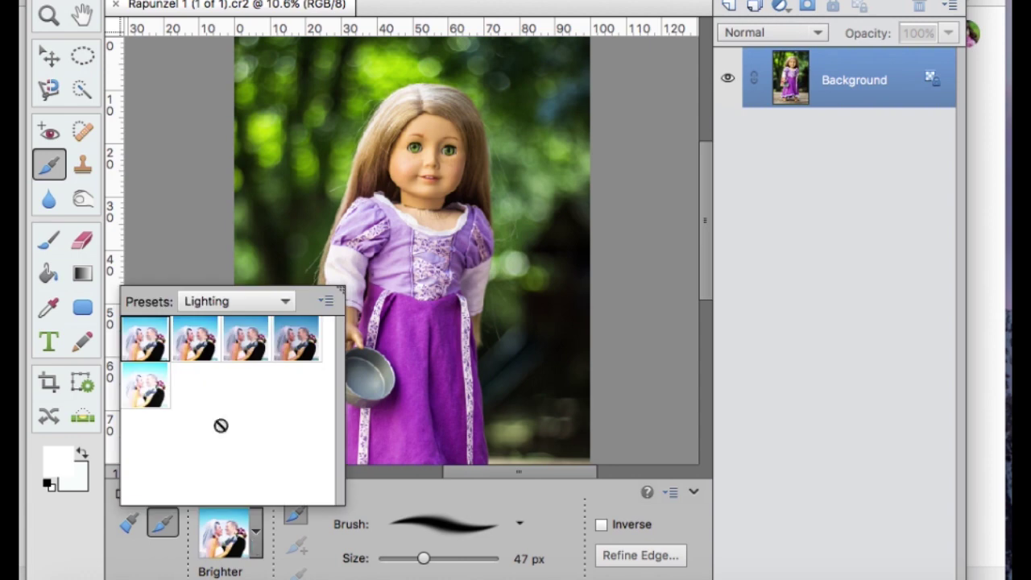
click(242, 302)
scroll(231, 357, down, 1)
click(222, 338)
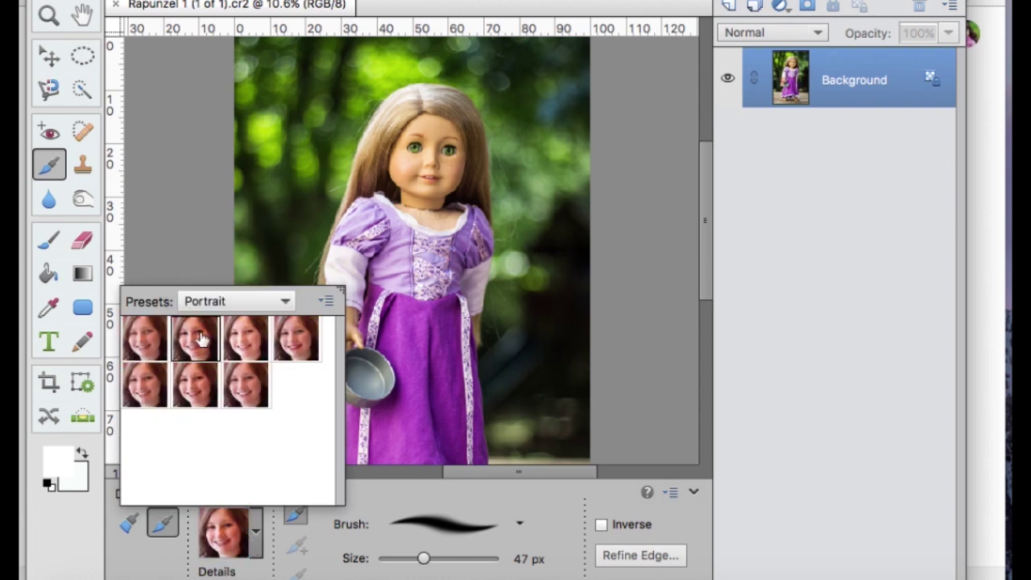
click(201, 338)
Step: Set the smart brush size to 1910 px and paint the Details effect over the whole doll
mouse_move(424, 558)
mouse_down()
mouse_move(399, 558)
mouse_move(430, 559)
mouse_up()
click(50, 14)
drag(266, 524, 262, 524)
click(49, 165)
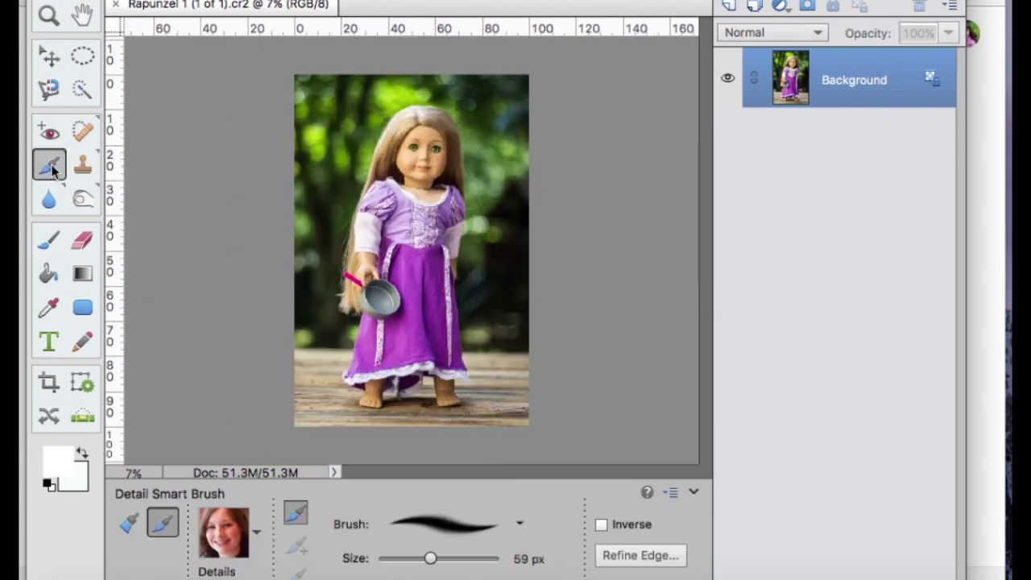
drag(431, 558, 488, 558)
click(402, 266)
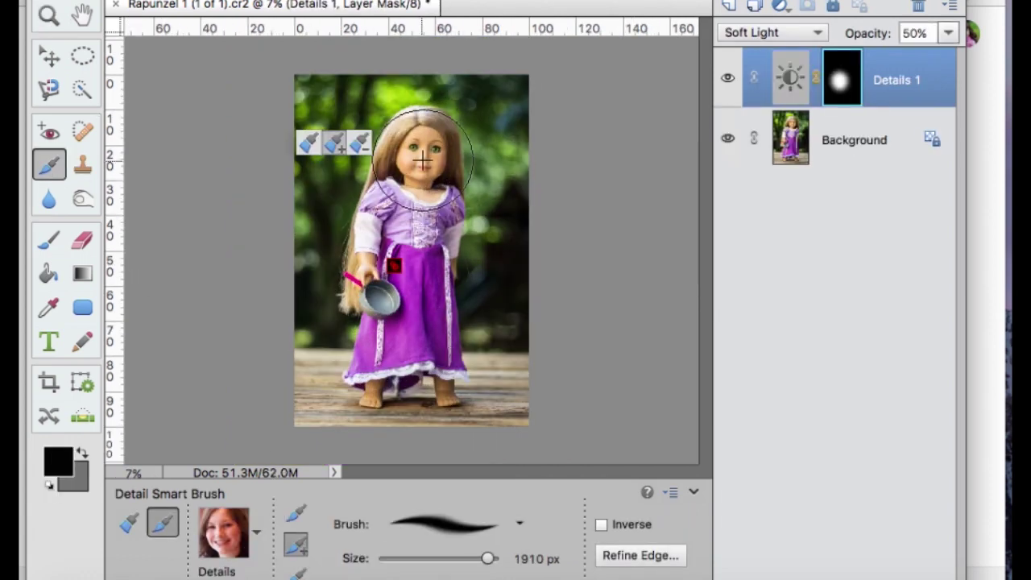
drag(402, 328, 385, 359)
Step: Lower the contrast of the Details 1 adjustment layer
double_click(789, 78)
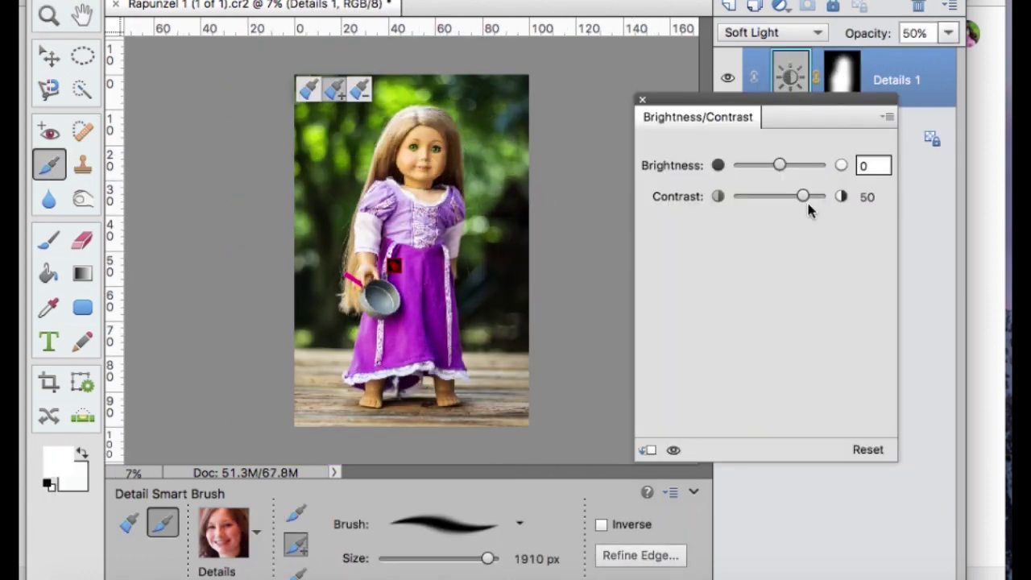
drag(805, 198, 793, 196)
click(642, 99)
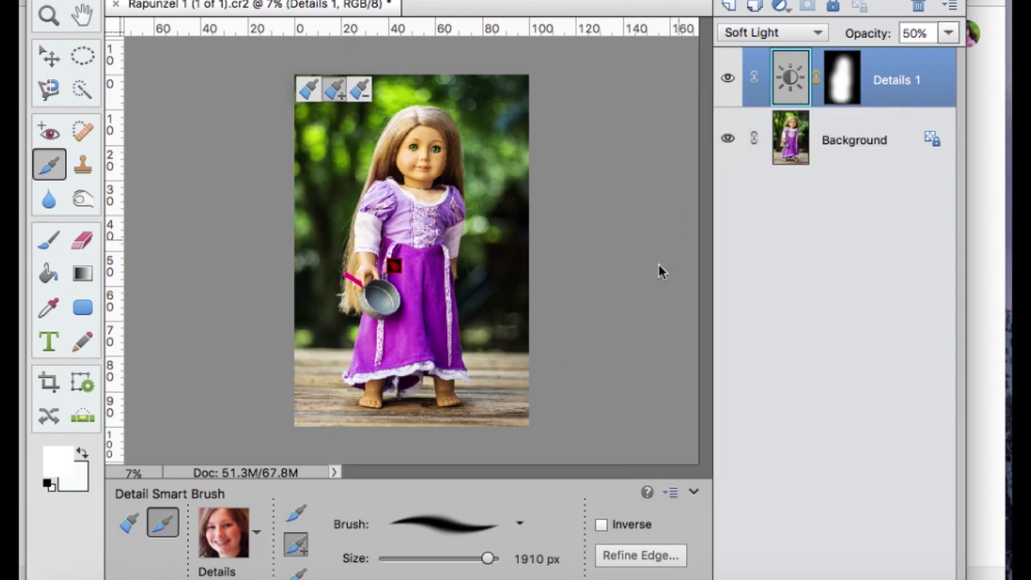
Step: Try a second Details adjustment on the doll's face from the Background layer and undo it
click(795, 145)
click(421, 138)
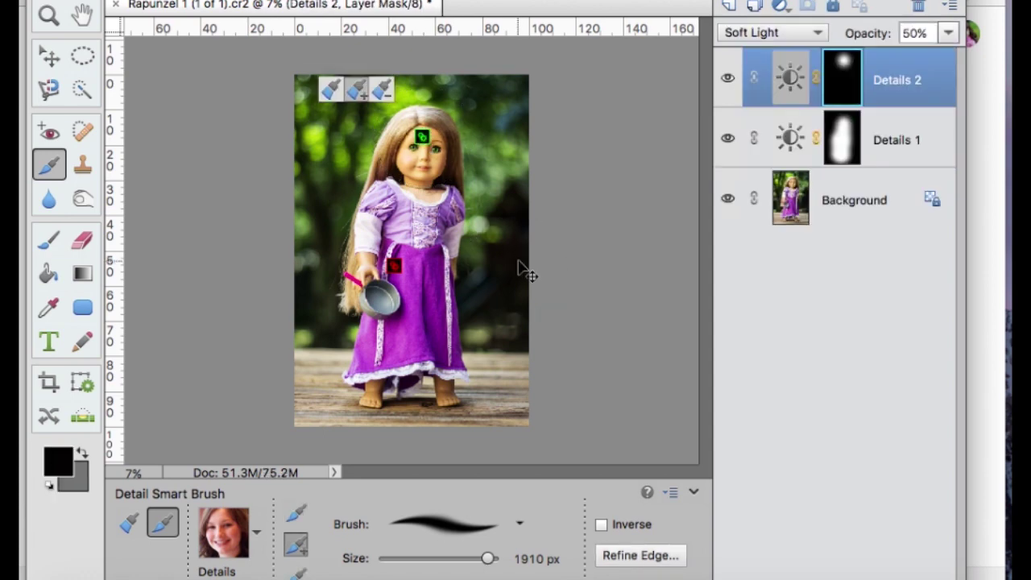
key(super+z)
Step: Zoom in on the doll's face to 33.33%
click(47, 16)
click(425, 156)
click(425, 156)
click(409, 223)
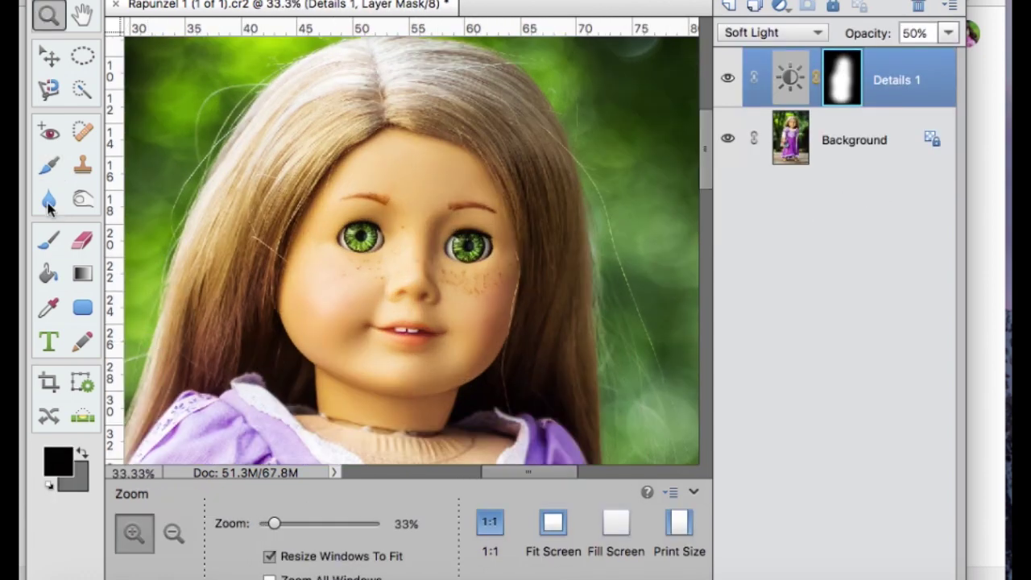
Step: Try the Bright Eyes preset on the Details 1 layer and undo it together with the last contrast change
key(f)
click(223, 531)
click(204, 381)
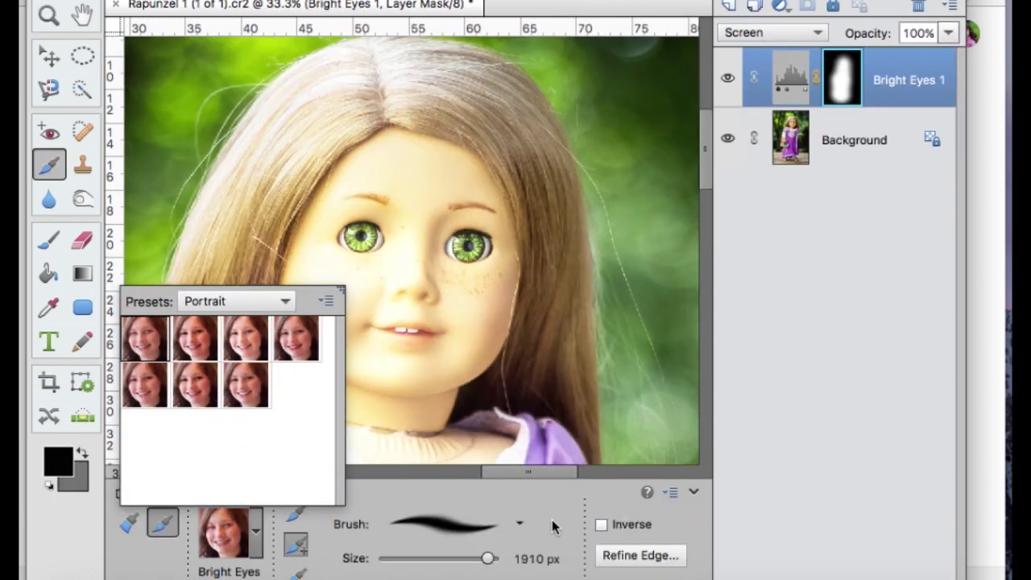
click(562, 505)
key(super+z)
click(790, 159)
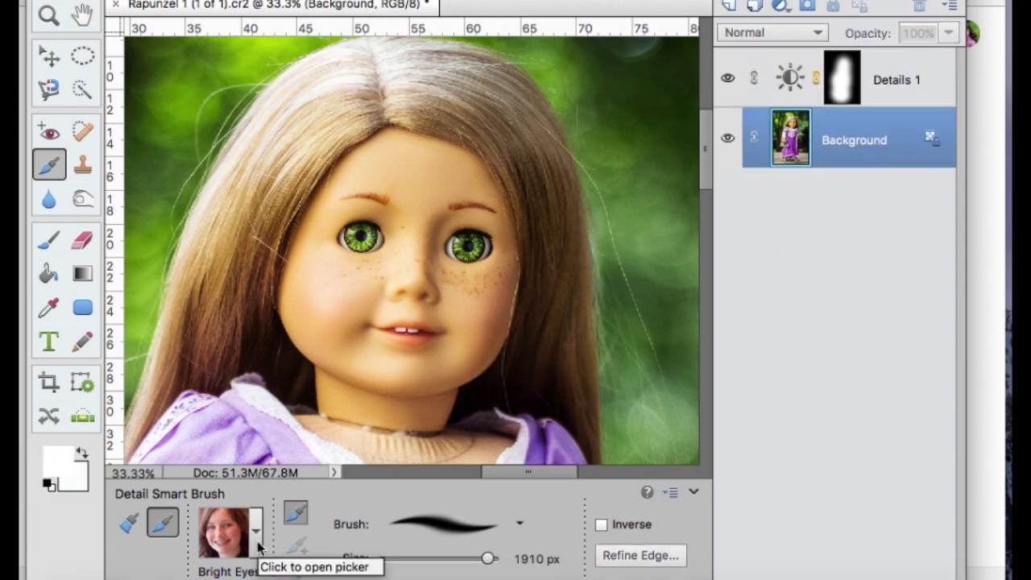
key(super+z)
Step: From the Background layer, paint the Bright Eyes effect over both of the doll's eyes with a 16 px brush
click(788, 145)
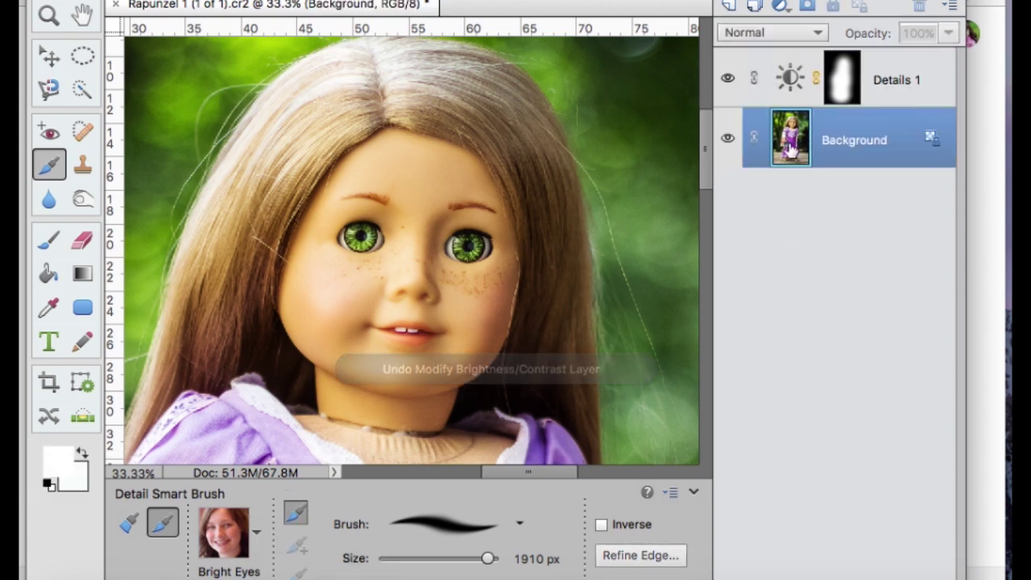
click(255, 549)
drag(488, 561, 391, 577)
drag(369, 229, 353, 233)
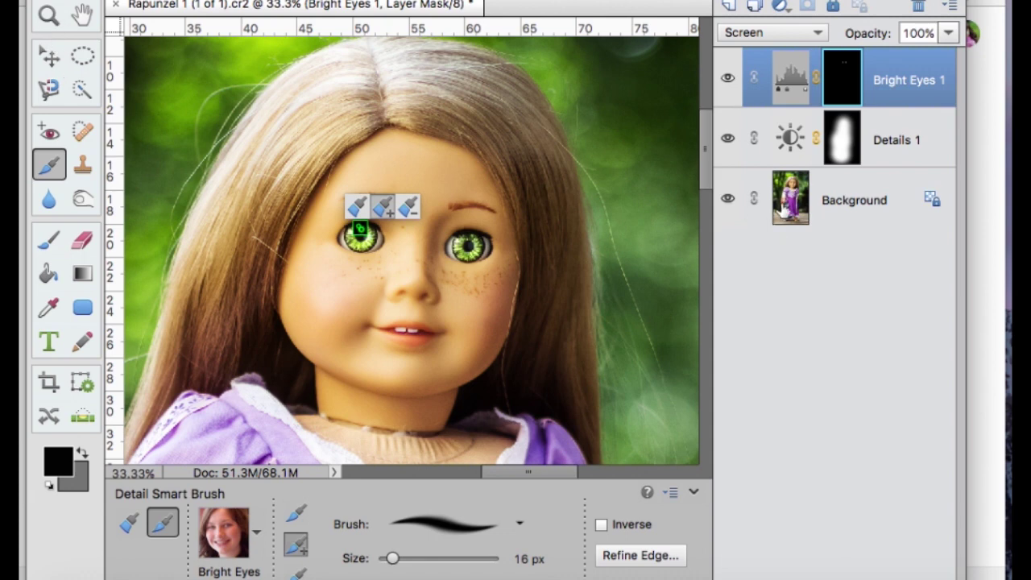
Step: From the Background layer, paint the Lipstick smart brush effect over the doll's lips
click(854, 199)
click(255, 550)
click(291, 345)
click(381, 332)
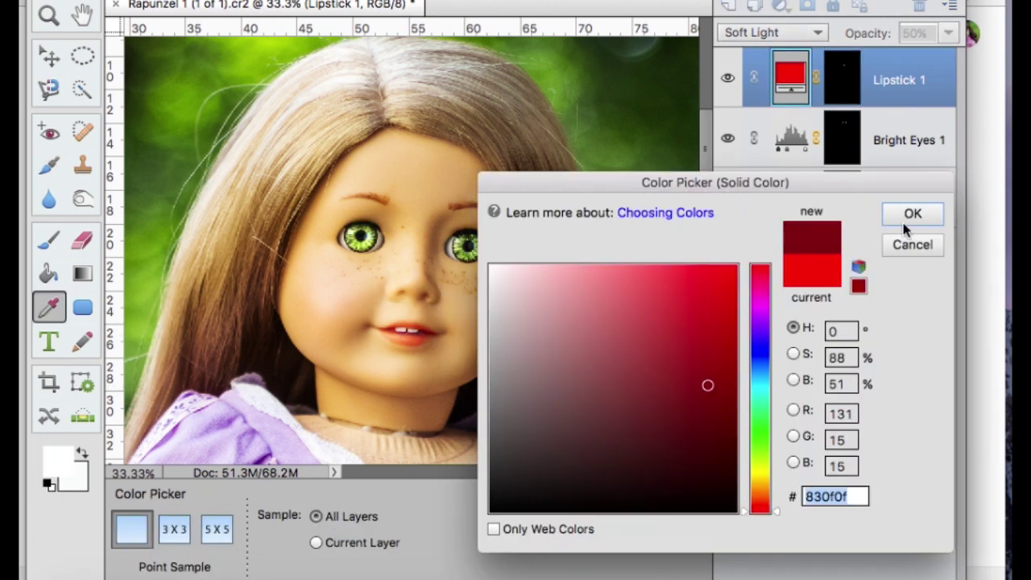
Step: Set the lipstick color to 830f0f and adjust the Lipstick 1 layer's opacity
click(912, 212)
click(949, 33)
mouse_move(907, 56)
mouse_down()
mouse_move(960, 63)
mouse_move(922, 59)
mouse_up()
key(z)
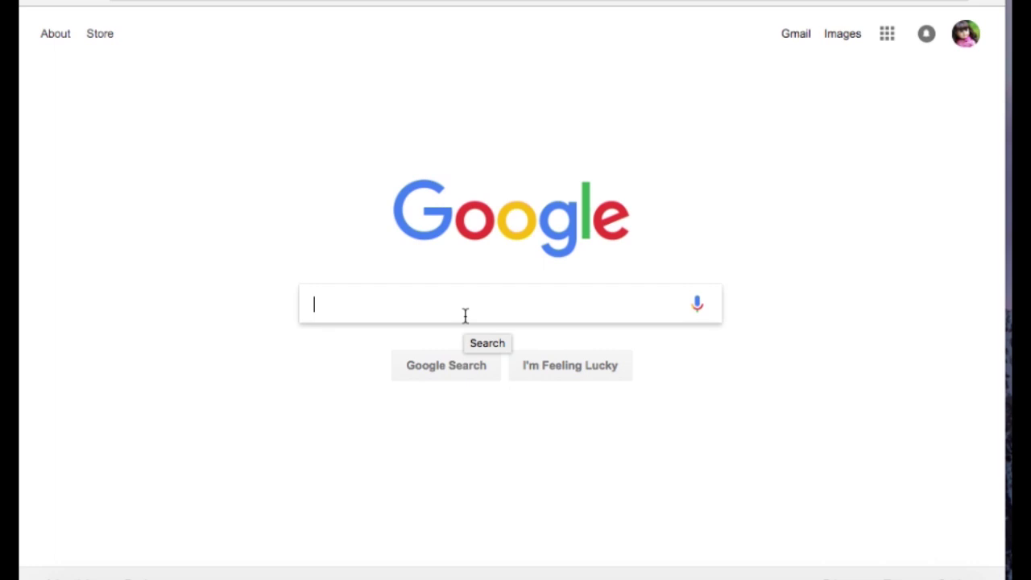
Step: Search Google Images for "tangled background"
text(tangled)
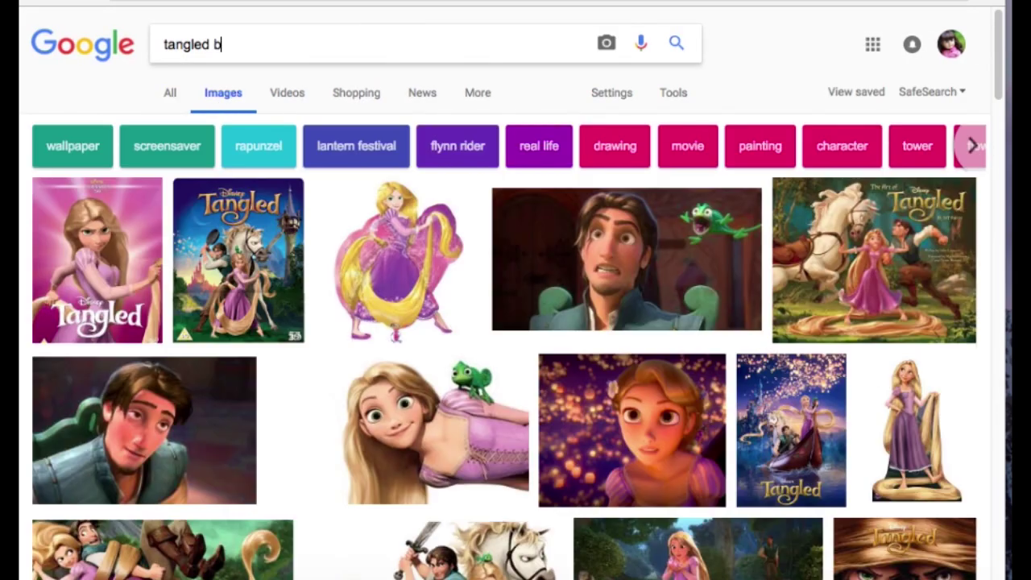
text(background)
key(Return)
Step: Open the Tangled tower background image from the results and save it as "tower"
click(369, 253)
right_click(349, 305)
click(415, 448)
text(tower)
key(Return)
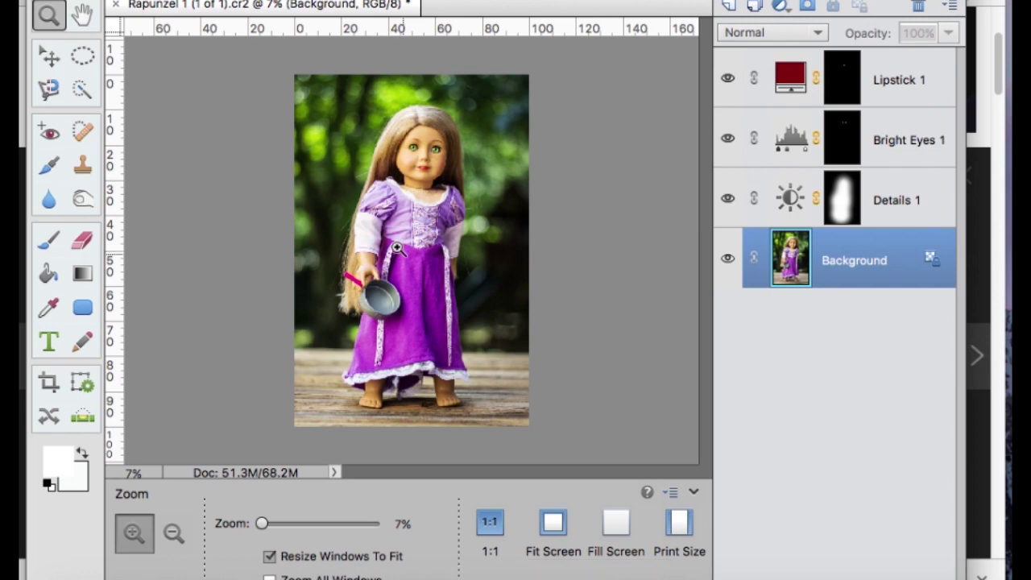
Step: Place the saved tower image into the doll photo, directly above the Background layer
click(504, 105)
drag(504, 105, 505, 189)
click(357, 232)
click(813, 374)
Step: Enlarge the placed tower image to cover the doll photo and apply the transformation
drag(362, 293, 276, 374)
drag(468, 211, 618, 74)
drag(278, 373, 237, 448)
drag(348, 334, 275, 323)
click(517, 449)
Step: Reposition and scale the tower layer so it fills the canvas with the tower beside the doll's right-hand edge
click(49, 56)
drag(460, 208, 461, 218)
click(381, 82)
drag(381, 82, 245, 147)
drag(454, 126, 511, 73)
drag(459, 165, 492, 129)
mouse_move(410, 258)
mouse_down()
mouse_move(451, 244)
mouse_move(465, 273)
mouse_up()
click(546, 451)
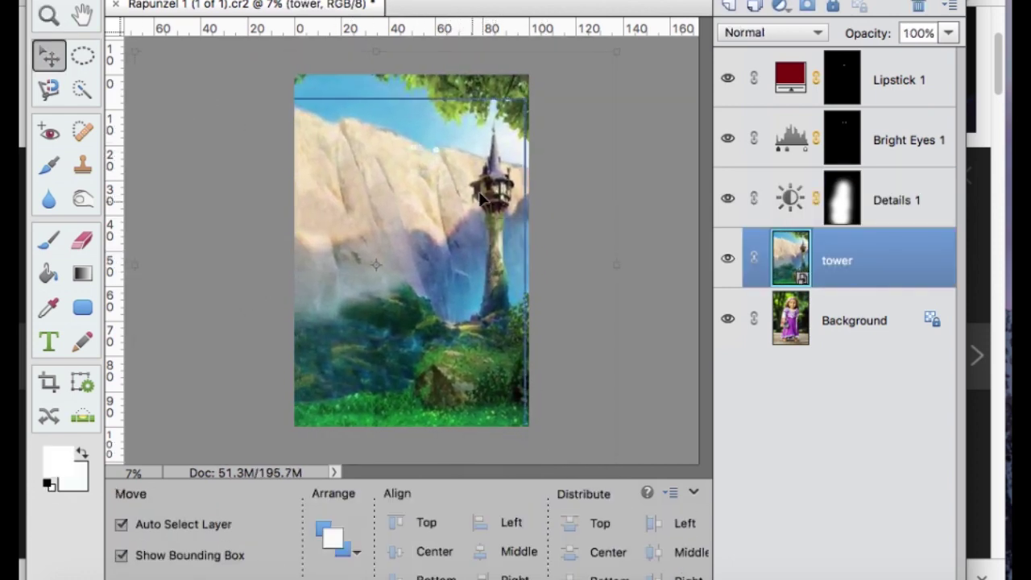
Step: Use the Eraser on the tower layer over the doll's dress, simplifying the smart layer
key(e)
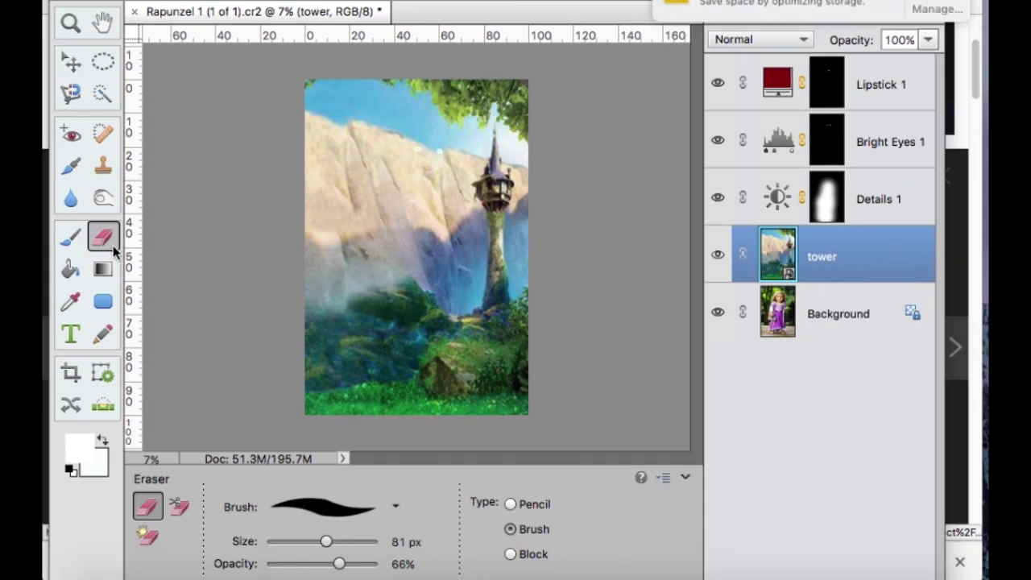
click(423, 218)
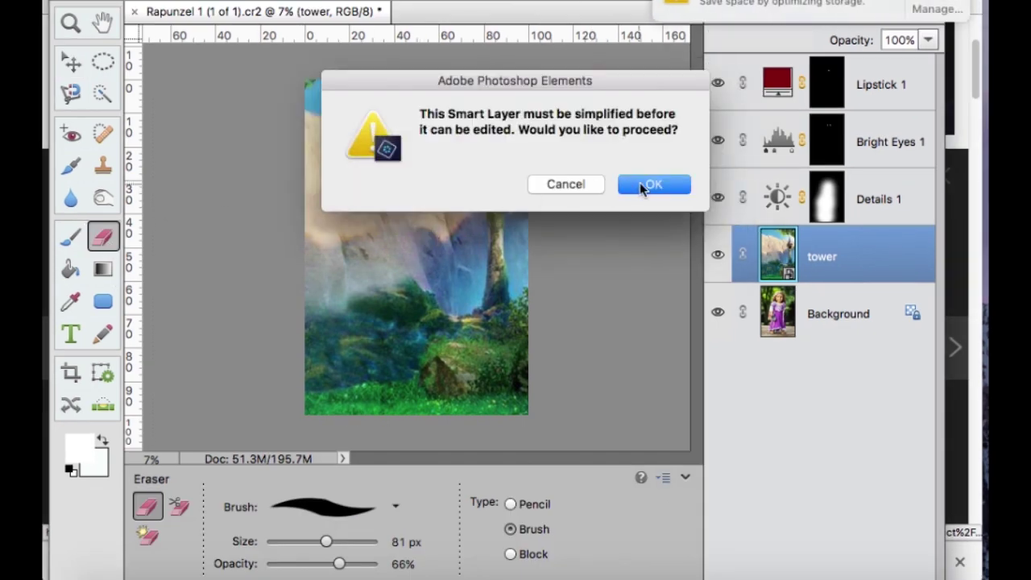
click(649, 186)
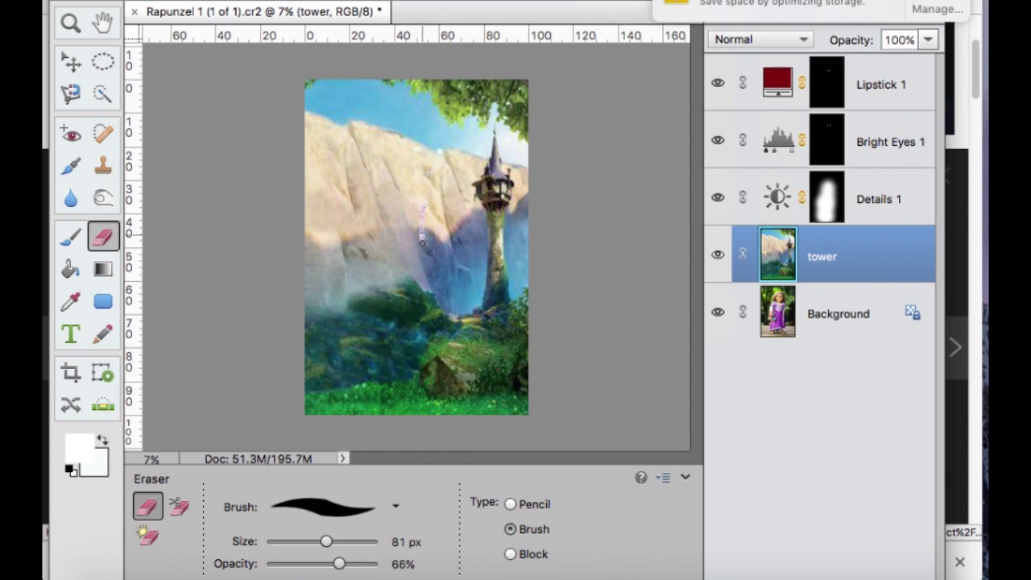
Step: Lower the tower layer's opacity to 31% and erase it along the doll's outline
click(928, 39)
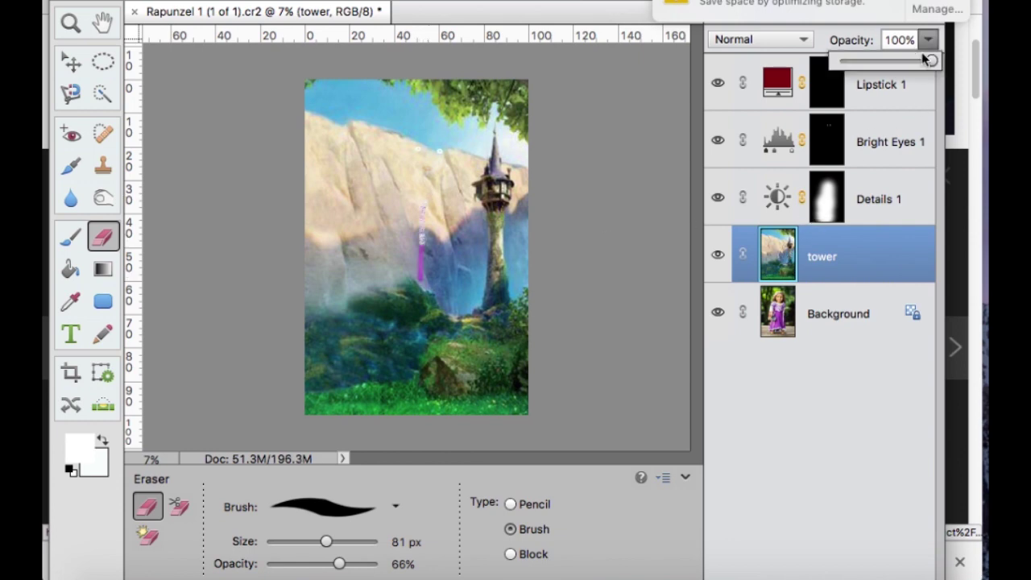
drag(931, 61, 868, 68)
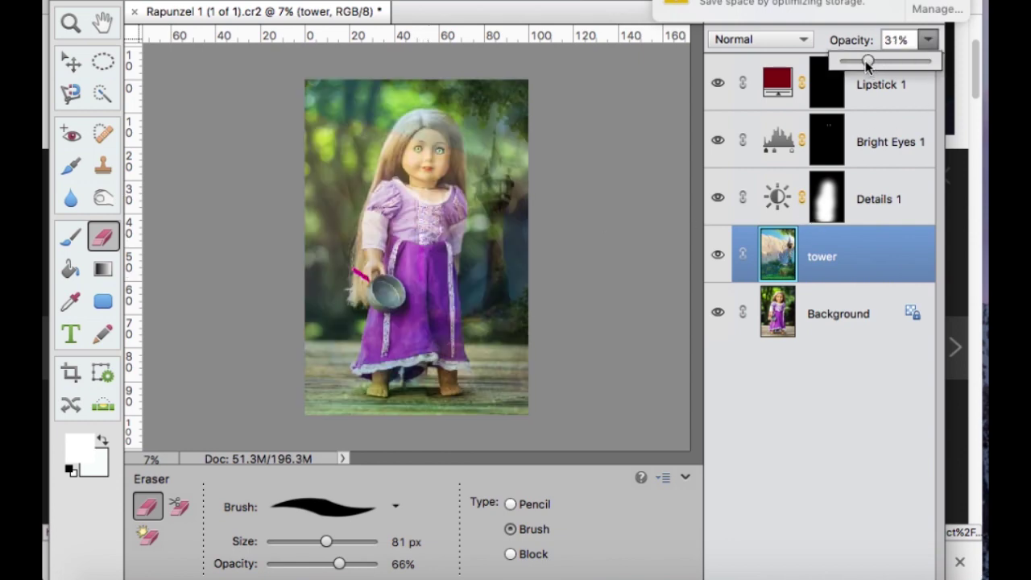
click(399, 123)
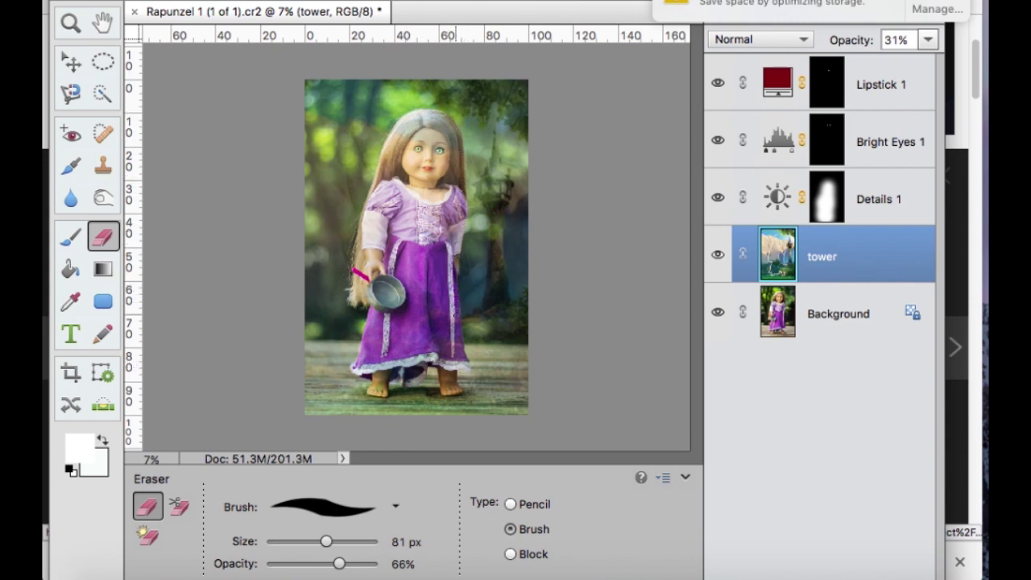
Step: Restore the tower layer's opacity to 100% and erase a strip over the doll's face and chest
click(928, 39)
drag(871, 62, 935, 57)
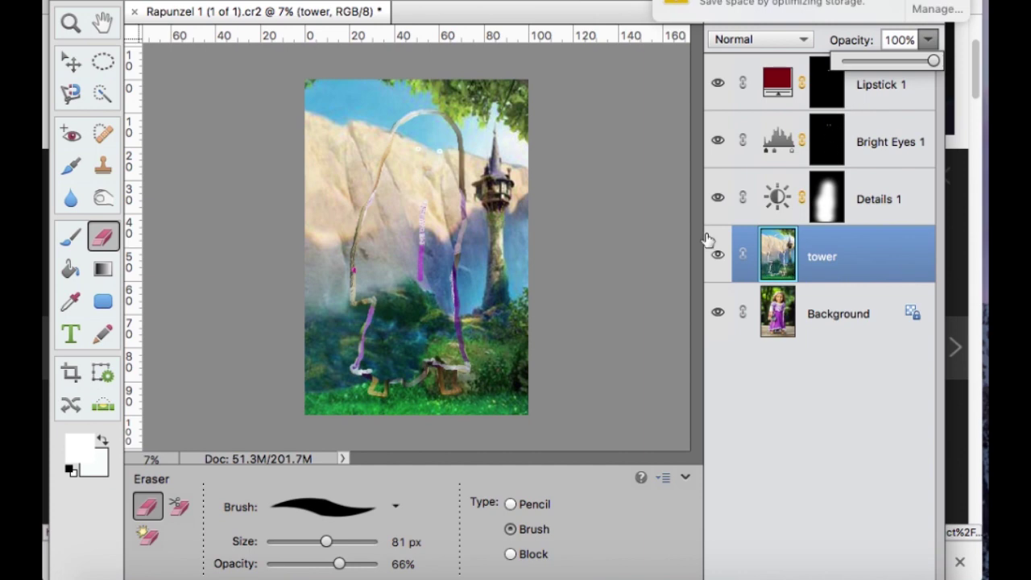
mouse_move(409, 210)
mouse_down()
mouse_move(420, 169)
mouse_move(413, 207)
mouse_up()
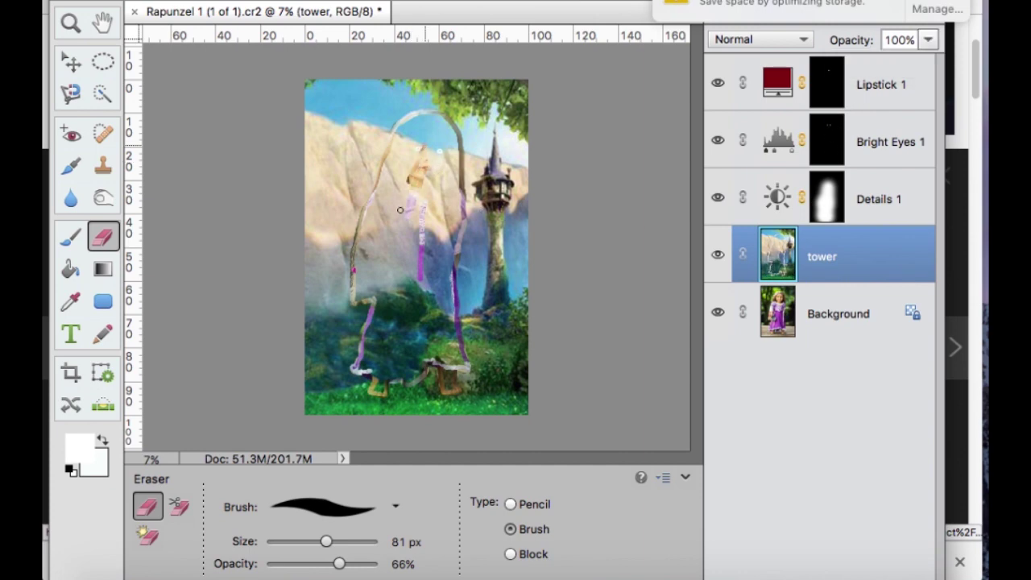
Step: Enlarge the Eraser and clear the tower layer from the doll's face, dress and feet, finishing with a 205 px brush
drag(326, 543, 339, 546)
mouse_move(404, 220)
mouse_down()
mouse_move(410, 201)
mouse_move(411, 242)
mouse_move(385, 270)
mouse_move(396, 213)
mouse_move(401, 232)
mouse_move(421, 219)
mouse_move(428, 243)
mouse_move(403, 330)
mouse_move(394, 331)
mouse_move(389, 230)
mouse_move(425, 145)
mouse_move(412, 149)
mouse_move(431, 153)
mouse_move(421, 262)
mouse_up()
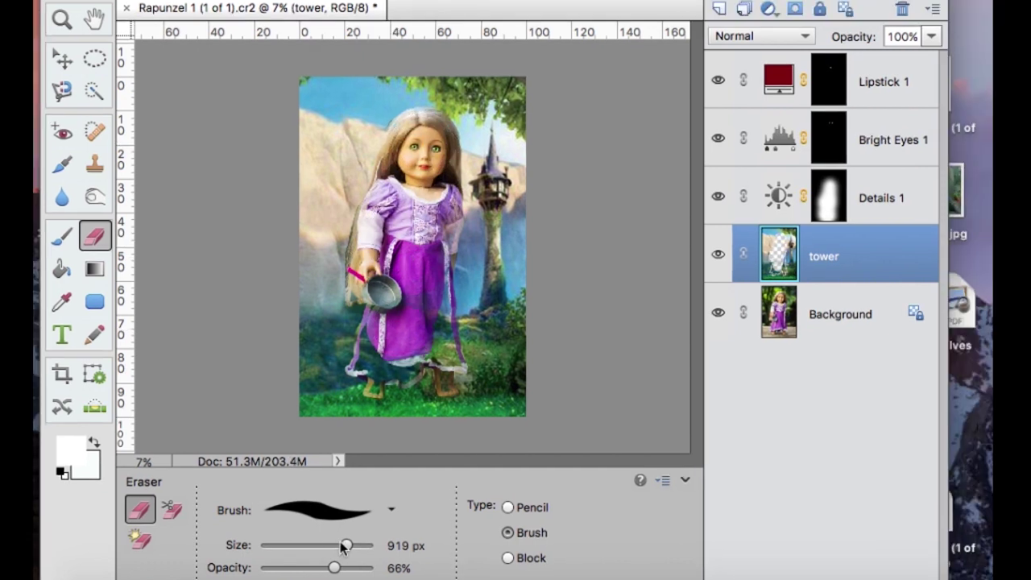
drag(352, 542, 337, 542)
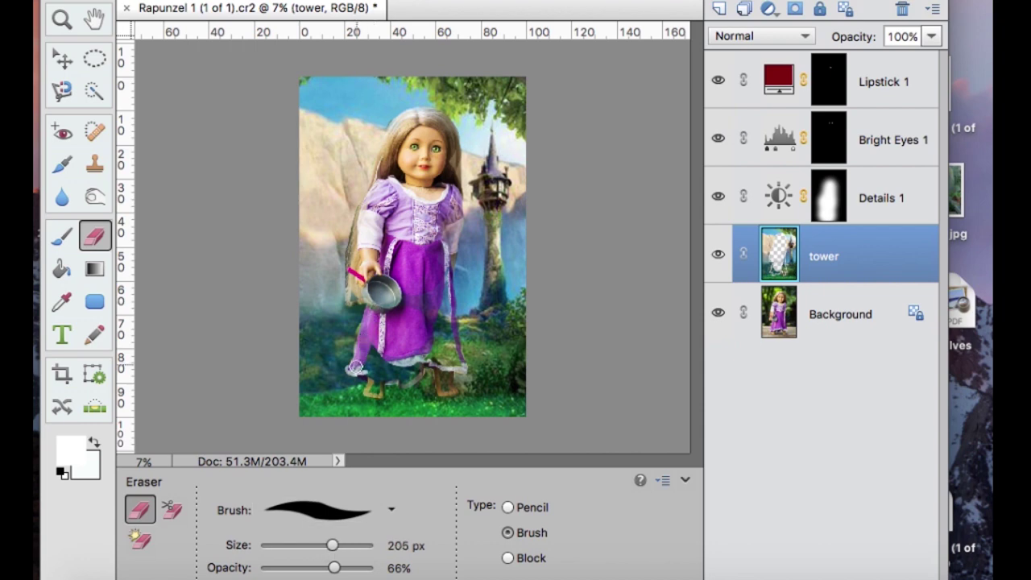
mouse_move(374, 389)
mouse_down()
mouse_move(369, 334)
mouse_move(365, 359)
mouse_move(394, 291)
mouse_move(424, 276)
mouse_move(439, 310)
mouse_move(444, 288)
mouse_move(453, 353)
mouse_move(441, 331)
mouse_move(406, 375)
mouse_move(448, 364)
mouse_move(446, 387)
mouse_move(396, 378)
mouse_up()
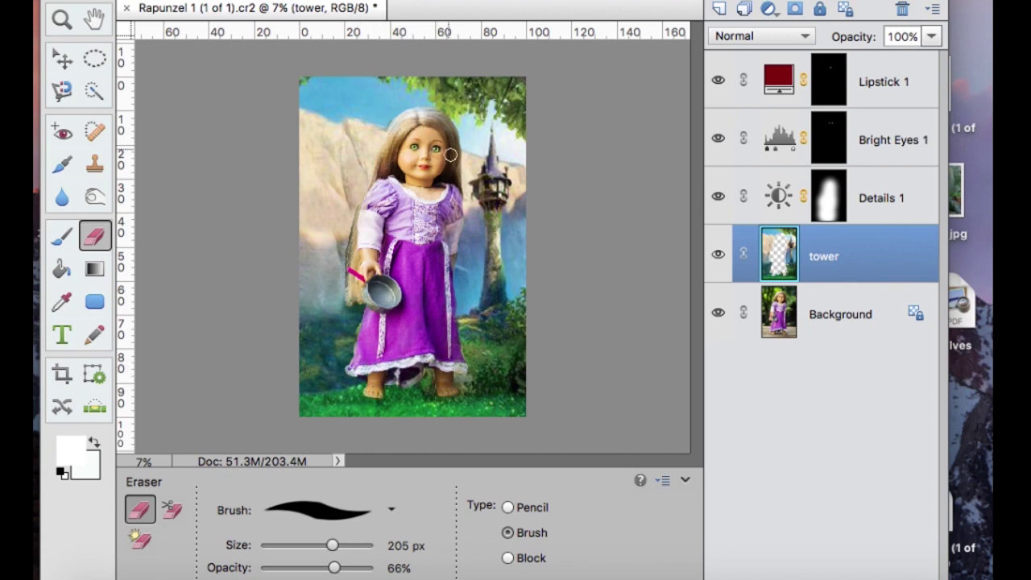
drag(452, 178, 436, 178)
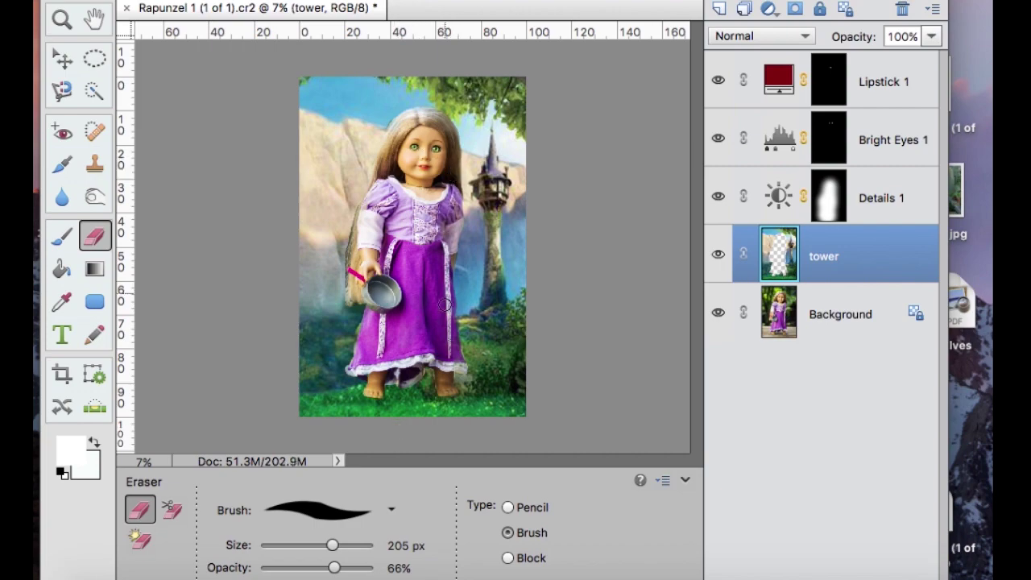
Step: Use the Spot Healing Brush on the tower layer to clean the dark fringe along the hair beside the white sleeve
click(95, 132)
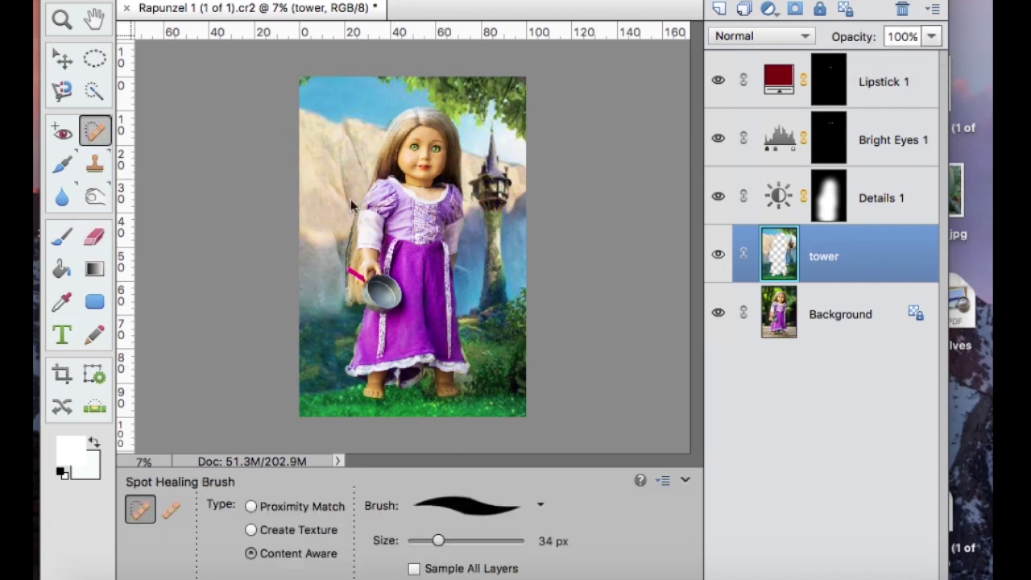
click(62, 19)
click(362, 238)
click(361, 238)
click(362, 238)
click(362, 238)
drag(411, 461, 439, 461)
key(j)
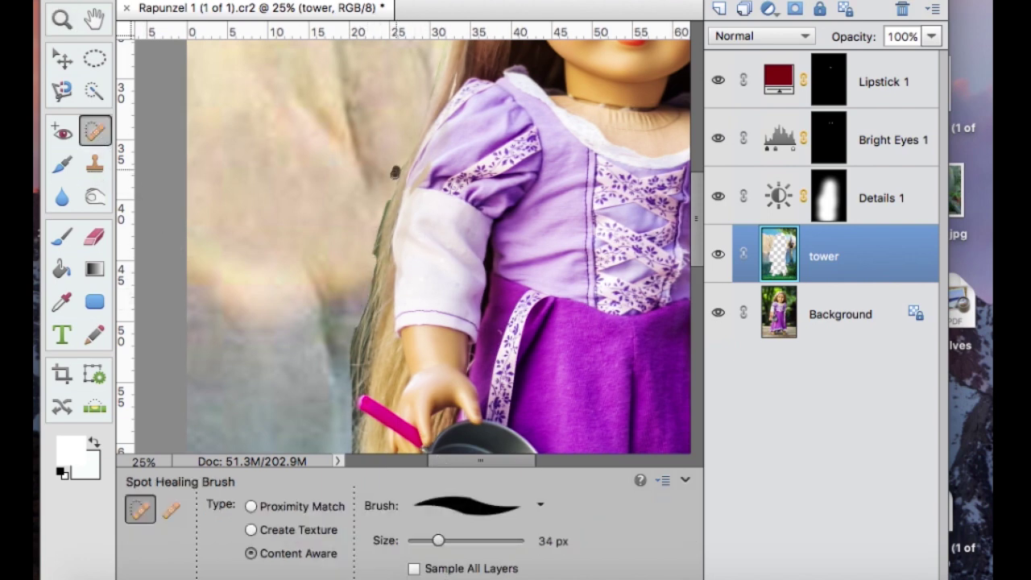
drag(394, 173, 375, 260)
drag(353, 331, 349, 367)
drag(368, 310, 356, 369)
Step: Spot-heal the remaining dark edge of the hair from the sleeve down past the pan handle
scroll(349, 326, down, 3)
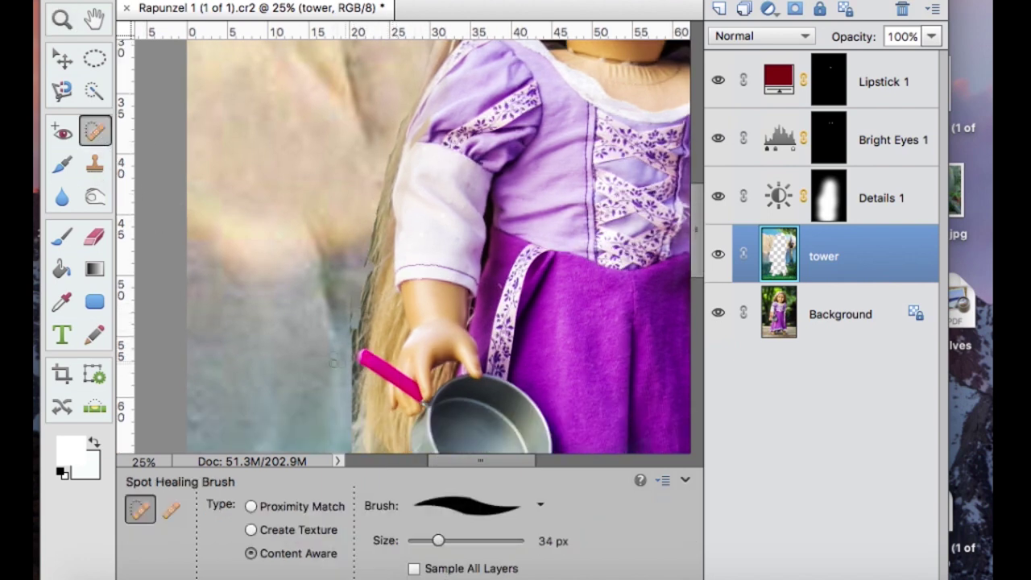
drag(350, 302, 352, 424)
drag(375, 216, 360, 318)
drag(371, 278, 358, 324)
drag(359, 325, 353, 346)
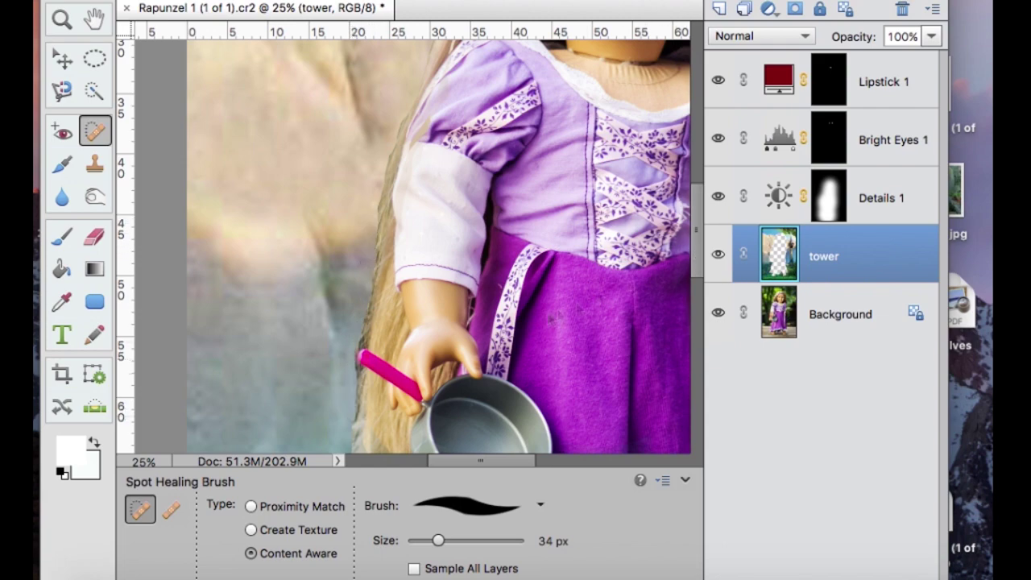
scroll(346, 373, down, 4)
mouse_move(351, 309)
mouse_down()
mouse_move(350, 389)
mouse_move(406, 391)
mouse_up()
Step: Switch to the Clone Stamp and make the Background layer the active layer
click(97, 166)
click(382, 235)
click(654, 183)
click(800, 327)
click(377, 315)
click(648, 183)
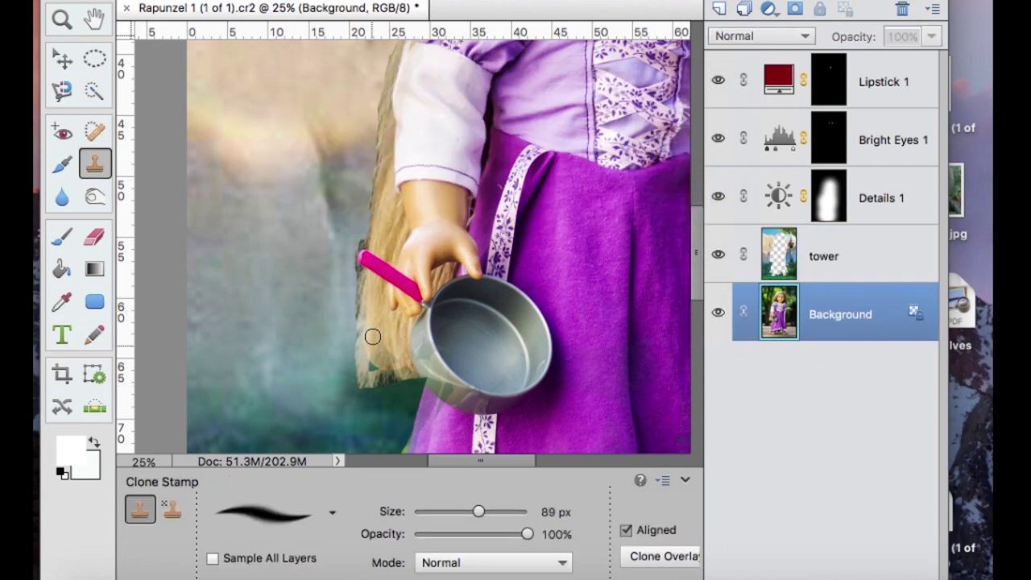
drag(381, 305, 371, 330)
key(ctrl+z)
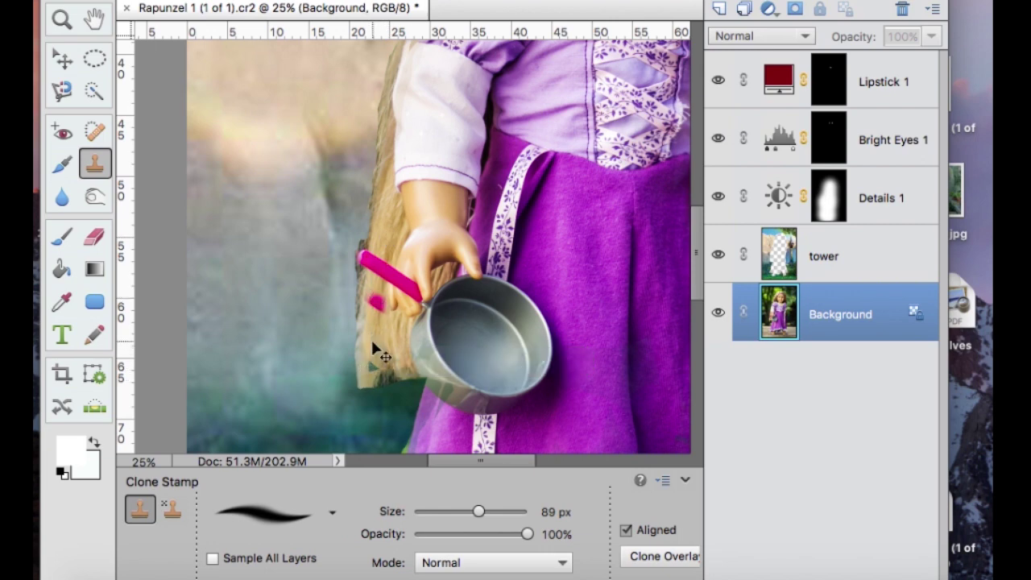
key(ctrl+z)
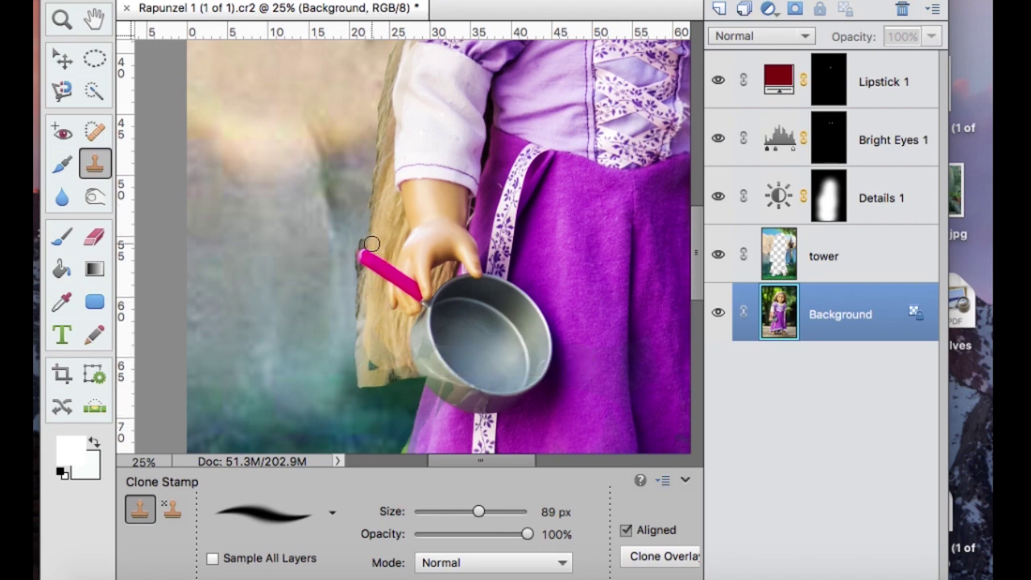
Step: Hide the tower layer and clone hair below the pan on the Background layer with a 99 px brush, undoing the stray handle copy
alt+click(392, 226)
mouse_move(380, 366)
mouse_down()
mouse_move(379, 397)
mouse_move(373, 374)
mouse_move(369, 391)
mouse_move(394, 352)
mouse_move(390, 419)
mouse_move(397, 390)
mouse_move(412, 390)
mouse_move(395, 450)
mouse_up()
click(392, 327)
click(718, 255)
scroll(354, 147, down, 5)
drag(496, 509, 483, 511)
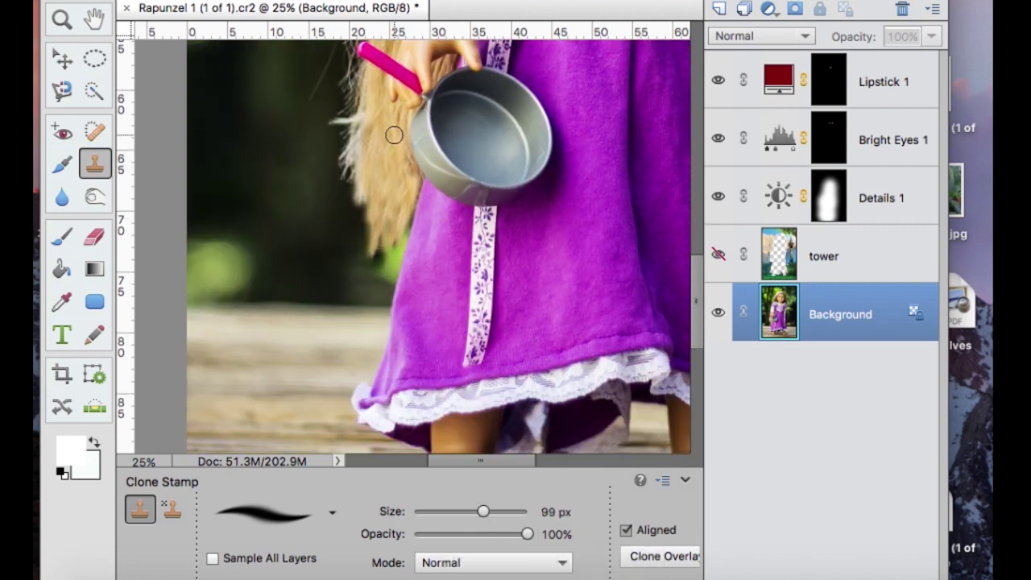
mouse_move(396, 216)
mouse_down()
mouse_move(368, 331)
mouse_move(367, 279)
mouse_up()
alt+click(393, 120)
alt+click(387, 126)
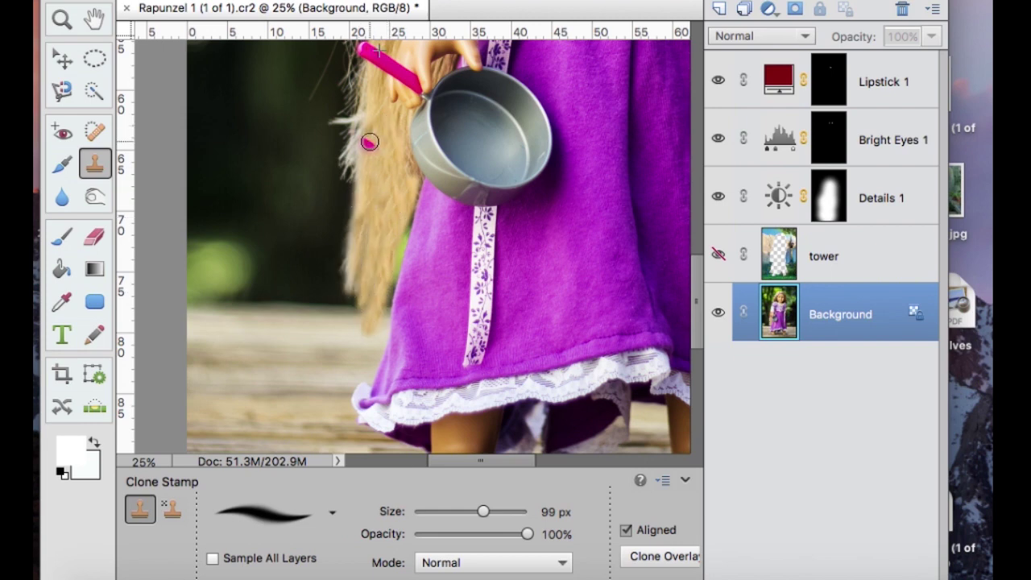
key(ctrl+z)
Step: Clone more hair beside and below the pan to thicken the lower part of the strand
drag(352, 171, 337, 240)
alt+click(392, 128)
mouse_move(388, 147)
mouse_down()
mouse_move(330, 273)
mouse_move(385, 263)
mouse_up()
alt+click(368, 131)
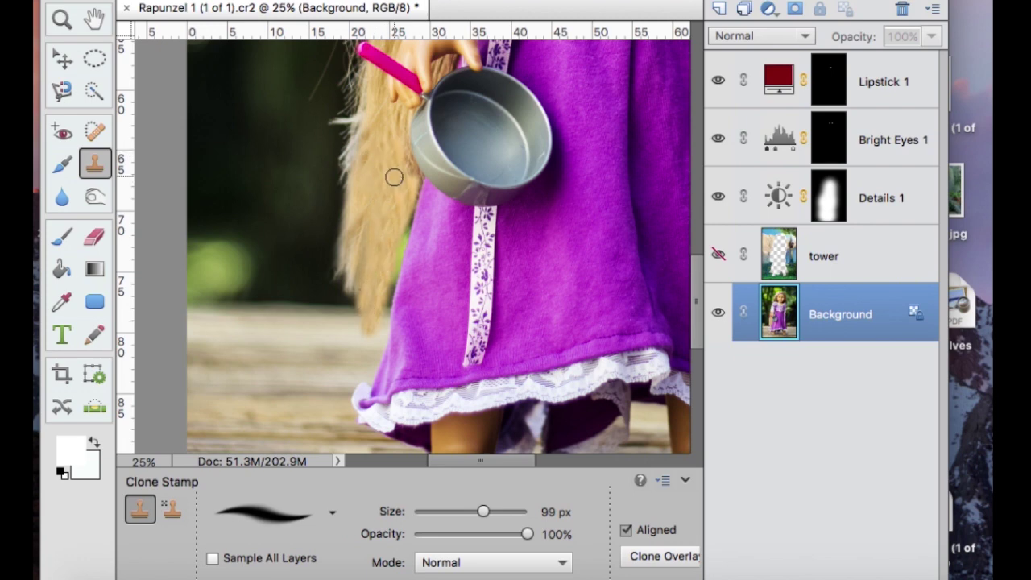
scroll(377, 247, up, 3)
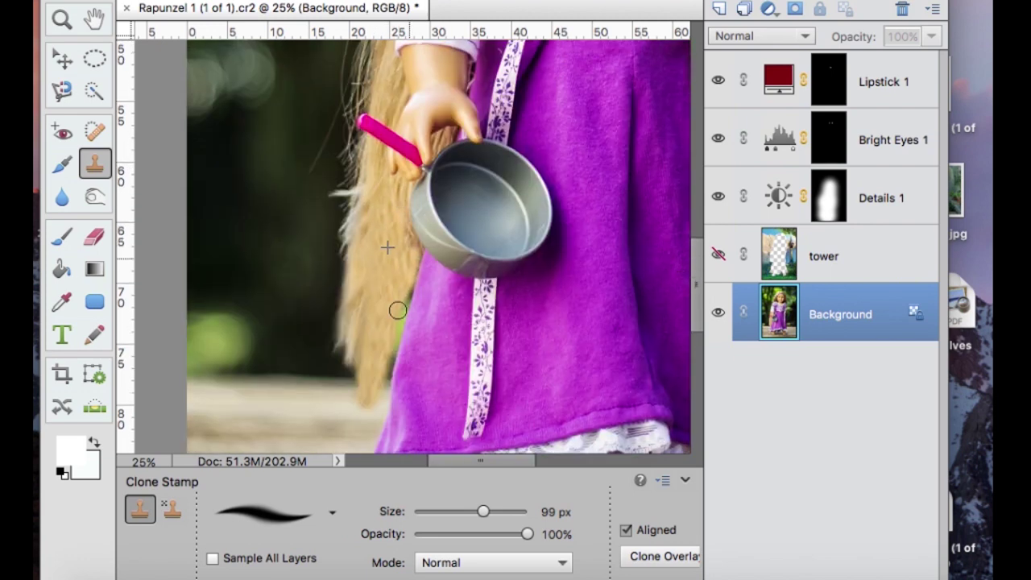
drag(363, 401, 357, 421)
alt+click(403, 238)
alt+click(408, 246)
drag(356, 343, 334, 429)
Step: Clone hair outward along the strand's outer edge toward the wooden deck, undoing the misplaced stroke
alt+click(396, 194)
mouse_move(361, 233)
mouse_down()
mouse_move(325, 372)
mouse_move(328, 329)
mouse_move(305, 368)
mouse_up()
alt+click(398, 196)
alt+click(365, 157)
drag(356, 181, 322, 272)
drag(353, 338, 357, 392)
key(super+z)
scroll(384, 143, down, 3)
alt+click(385, 143)
drag(359, 322, 326, 342)
Step: Enlarge the Clone Stamp to 246 px and extend the hair diagonally over the deck
drag(484, 511, 487, 513)
alt+click(367, 222)
drag(352, 269, 299, 341)
alt+click(373, 129)
mouse_move(300, 260)
mouse_down()
mouse_move(312, 286)
mouse_move(253, 332)
mouse_up()
alt+click(367, 203)
drag(313, 363, 294, 375)
Step: Continue cloning hair from beside the pan to lengthen the strand toward the photo's lower-left corner
alt+click(380, 95)
drag(338, 284, 296, 374)
alt+click(385, 94)
drag(301, 268, 275, 379)
mouse_move(296, 276)
mouse_down()
mouse_move(280, 307)
mouse_move(240, 319)
mouse_up()
alt+click(368, 211)
drag(333, 311, 294, 387)
drag(283, 332, 234, 395)
scroll(373, 260, up, 5)
alt+click(373, 261)
scroll(373, 261, down, 5)
drag(311, 268, 211, 368)
key(super+z)
alt+click(378, 86)
mouse_move(290, 283)
mouse_down()
mouse_move(222, 402)
mouse_move(277, 314)
mouse_move(222, 391)
mouse_up()
alt+click(387, 92)
key(super+z)
Step: Sample the extended hair and clone it along the tail of the strand over the deck
alt+click(332, 177)
mouse_move(311, 211)
mouse_down()
mouse_move(276, 311)
mouse_move(235, 347)
mouse_up()
key(z)
drag(276, 511, 270, 511)
scroll(564, 150, up, 5)
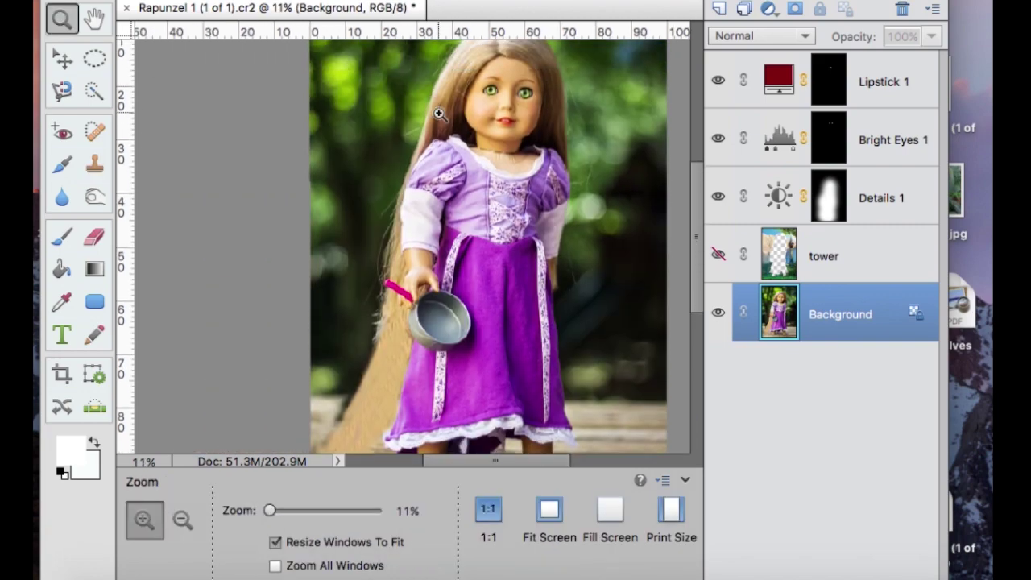
click(95, 163)
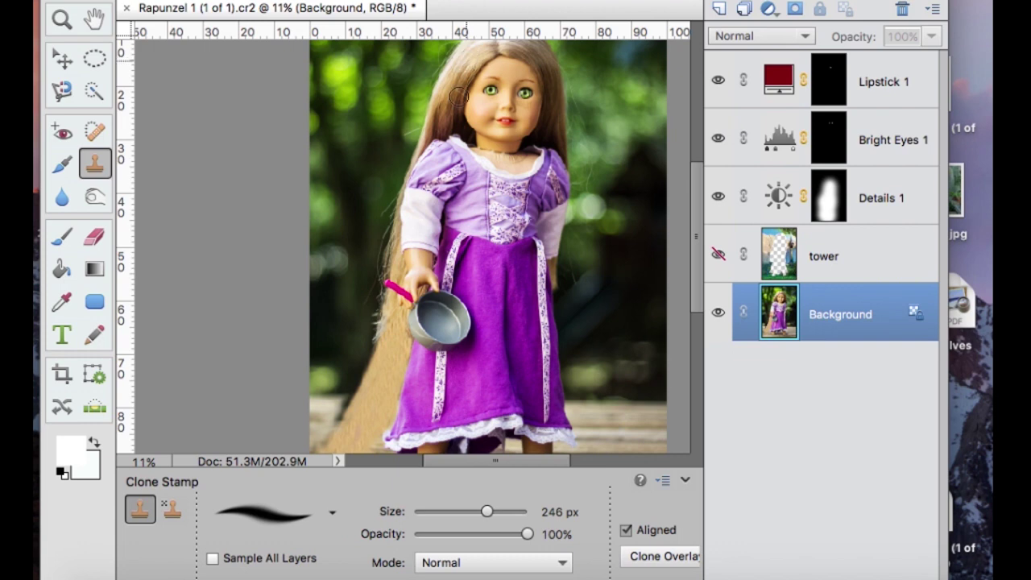
mouse_move(391, 362)
mouse_down()
mouse_move(387, 373)
mouse_move(398, 342)
mouse_up()
key(ctrl+z)
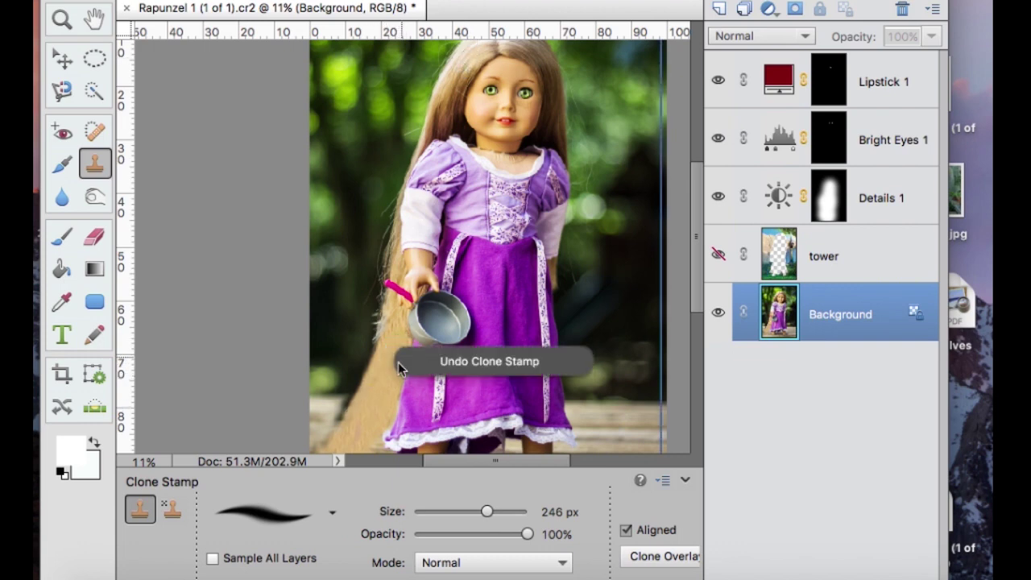
alt+click(467, 61)
drag(360, 415, 399, 330)
key(super+z)
alt+click(471, 51)
key(super+z)
alt+click(477, 55)
mouse_move(360, 411)
mouse_down()
mouse_move(368, 421)
mouse_move(404, 322)
mouse_up()
key(super+z)
alt+click(465, 70)
key(super+z)
alt+click(466, 61)
Step: Clone textured hair from beside the doll's face over the smooth lower strand, undoing the stroke that copied the dress
alt+click(460, 81)
drag(377, 375, 385, 353)
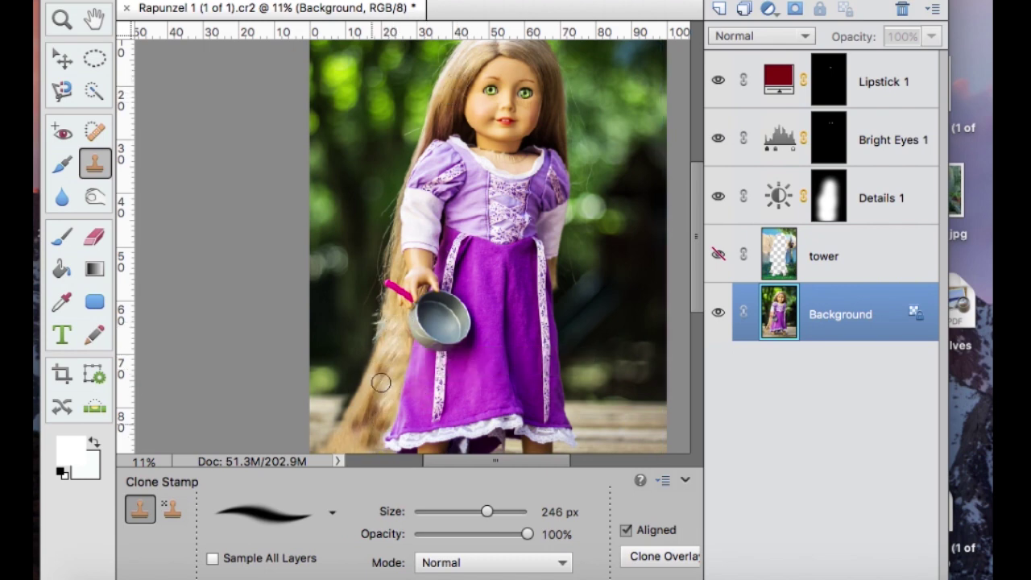
key(ctrl+z)
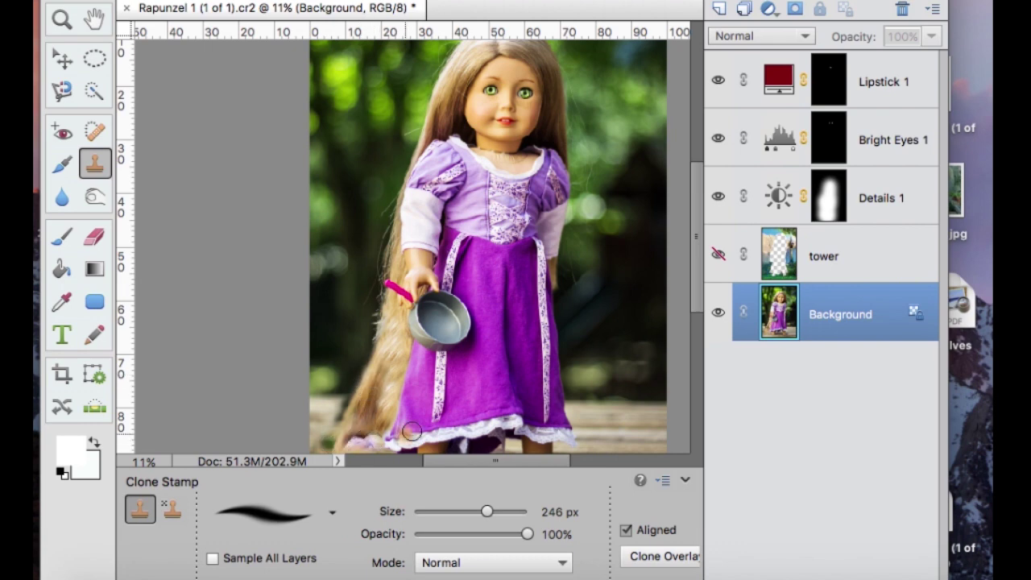
key(ctrl+z)
scroll(347, 419, down, 2)
drag(349, 408, 353, 380)
click(95, 131)
mouse_move(439, 540)
mouse_down()
mouse_move(471, 541)
mouse_move(507, 560)
mouse_move(480, 541)
mouse_up()
drag(392, 299, 335, 418)
key(ctrl+z)
Step: Return to the Clone Stamp and clone hair from beside the pan over the strand's lower end, undoing the second pass
key(s)
alt+click(385, 344)
alt+click(396, 298)
mouse_move(374, 386)
mouse_down()
mouse_move(312, 429)
mouse_move(316, 447)
mouse_up()
alt+click(395, 295)
mouse_move(379, 349)
mouse_down()
mouse_move(314, 414)
mouse_move(316, 428)
mouse_move(330, 419)
mouse_move(319, 452)
mouse_up()
key(ctrl+z)
Step: Resample the hair near the pan and clone over the uneven areas of the extended strand
alt+click(393, 318)
drag(358, 419, 344, 444)
alt+click(392, 325)
alt+click(383, 340)
drag(370, 373, 357, 427)
alt+click(372, 370)
drag(394, 288, 395, 277)
key(z)
drag(271, 512, 267, 515)
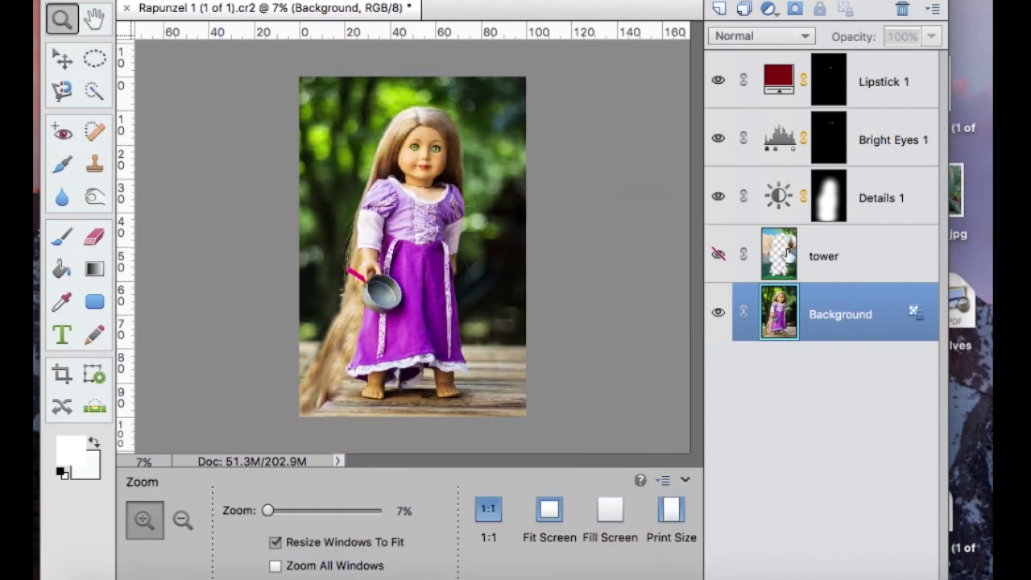
Step: Show the tower layer, lower its opacity to 35% and erase it over the extended hair strand
click(790, 254)
click(718, 255)
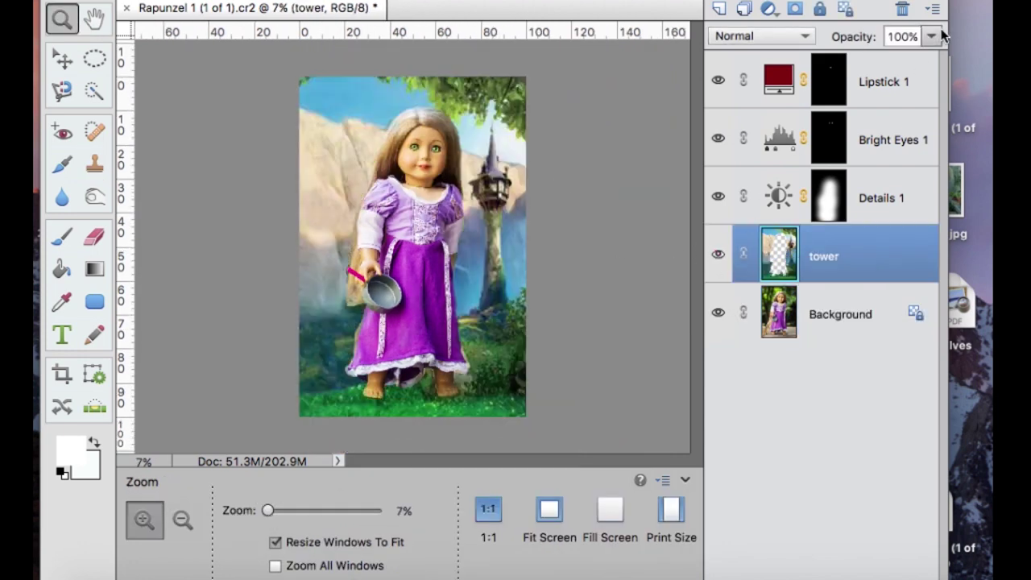
click(933, 37)
drag(933, 58, 874, 71)
click(93, 242)
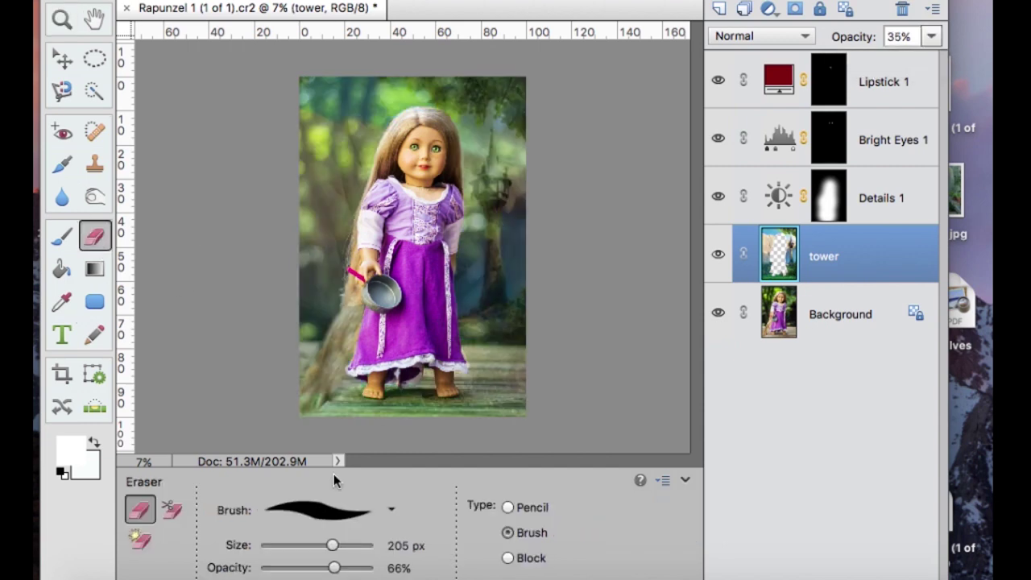
mouse_move(326, 386)
mouse_down()
mouse_move(360, 310)
mouse_move(343, 324)
mouse_move(353, 306)
mouse_move(321, 375)
mouse_up()
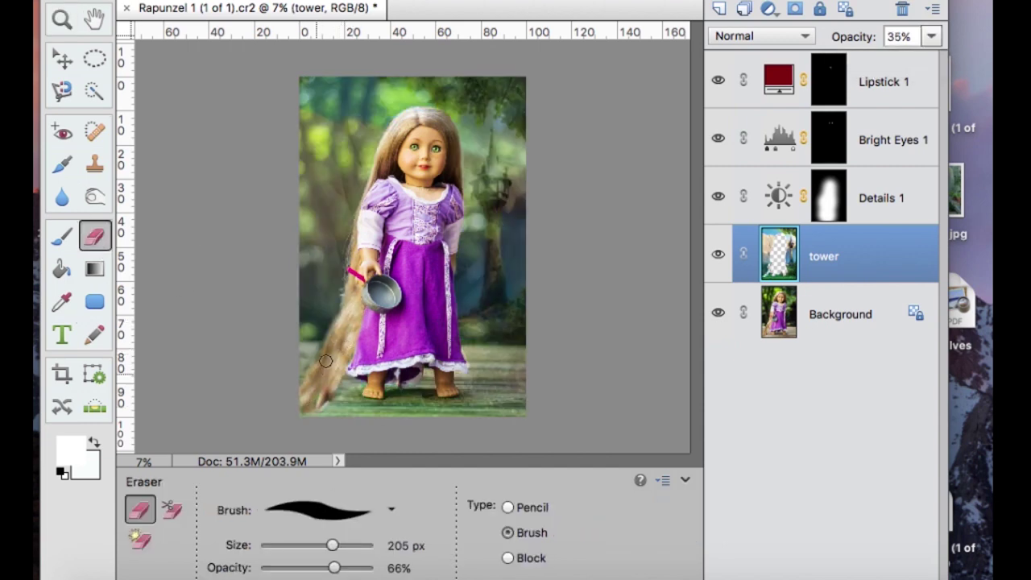
drag(366, 311, 349, 346)
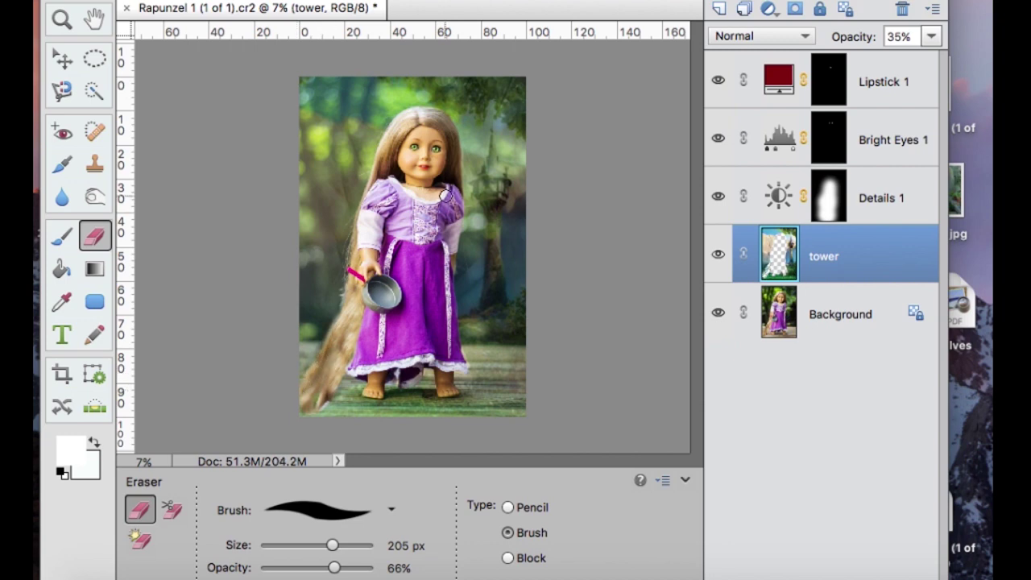
Step: Restore the tower layer's opacity to 100% and erase its remnants over the hair with the Eraser at 100% opacity
click(931, 39)
drag(871, 57, 937, 57)
click(309, 405)
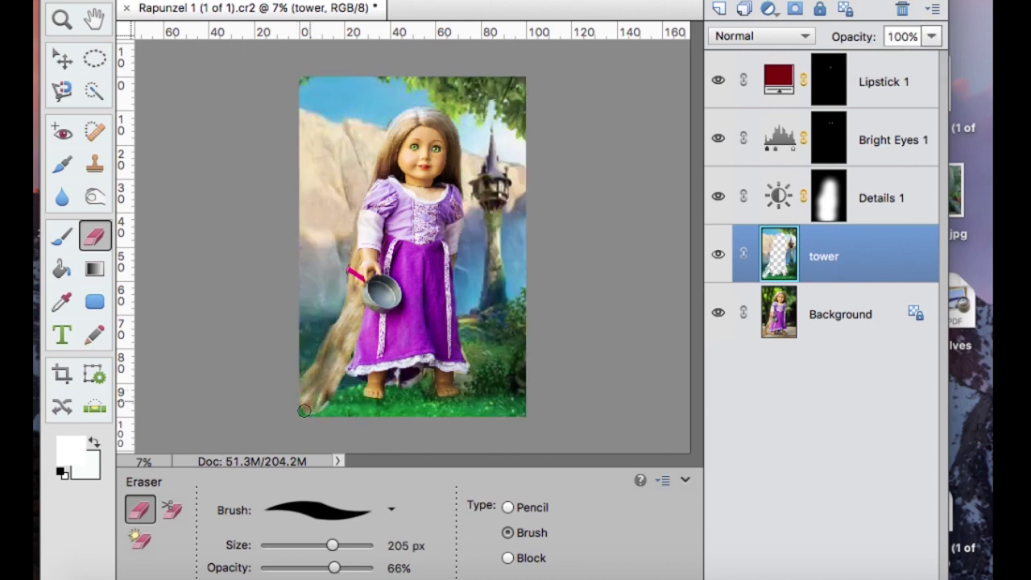
drag(335, 567, 374, 567)
mouse_move(305, 387)
mouse_down()
mouse_move(356, 308)
mouse_move(347, 341)
mouse_up()
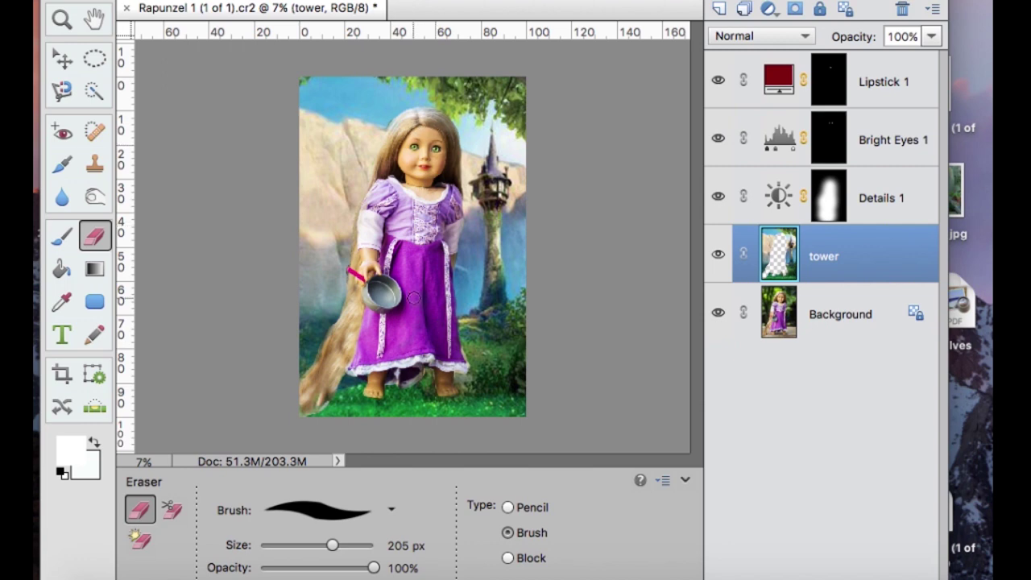
Step: Spot-heal the green fringe on the tower layer along the outer edge of the hair beside the doll's head, using a smaller brush
click(65, 19)
click(394, 79)
click(395, 74)
click(395, 73)
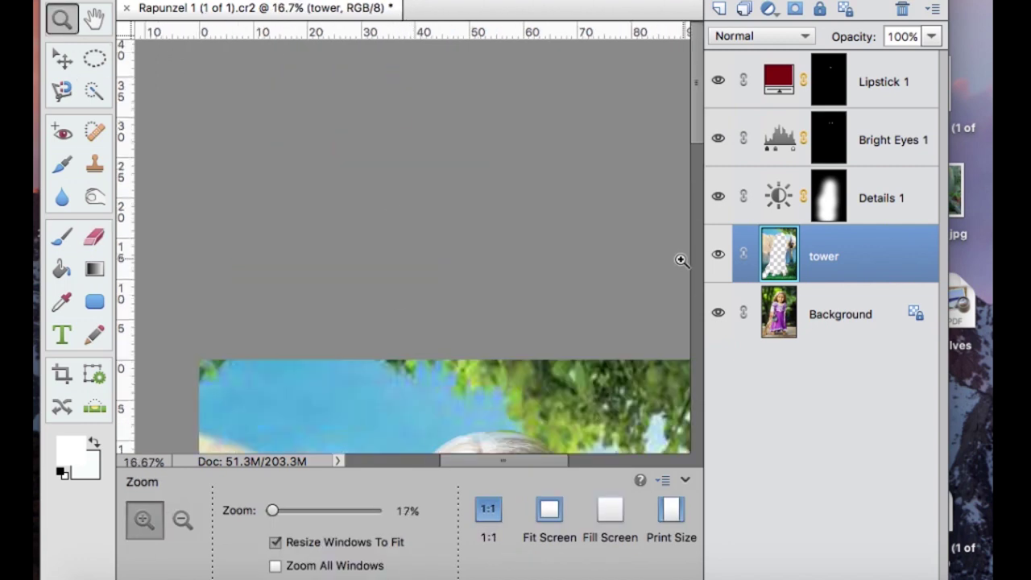
drag(695, 100, 717, 168)
click(417, 205)
click(417, 205)
click(94, 132)
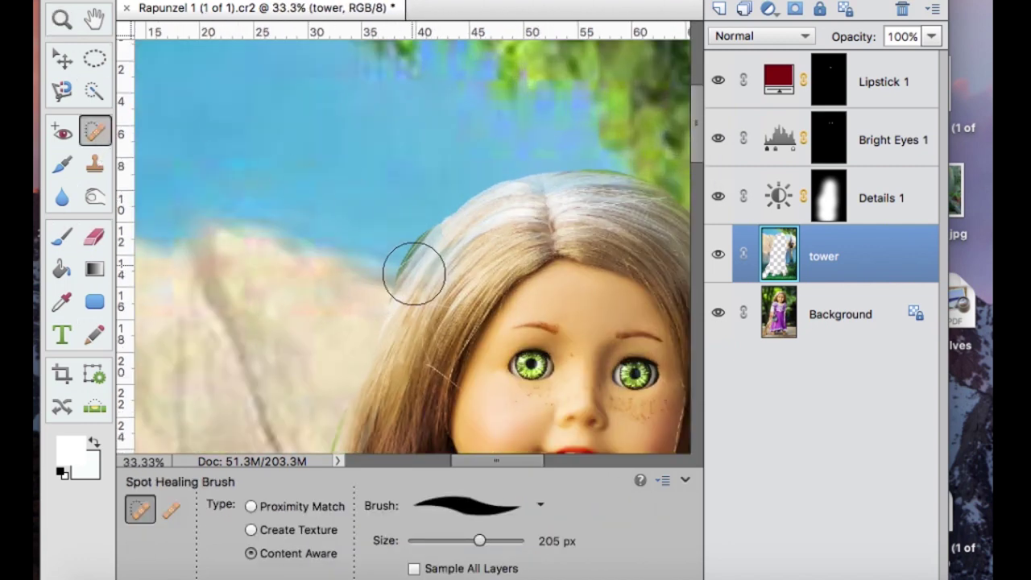
key(bracketleft)
key(bracketleft)
key(bracketleft)
key(bracketleft)
key(bracketleft)
key(bracketleft)
drag(426, 218, 394, 274)
drag(351, 411, 326, 455)
key(z)
drag(276, 511, 267, 515)
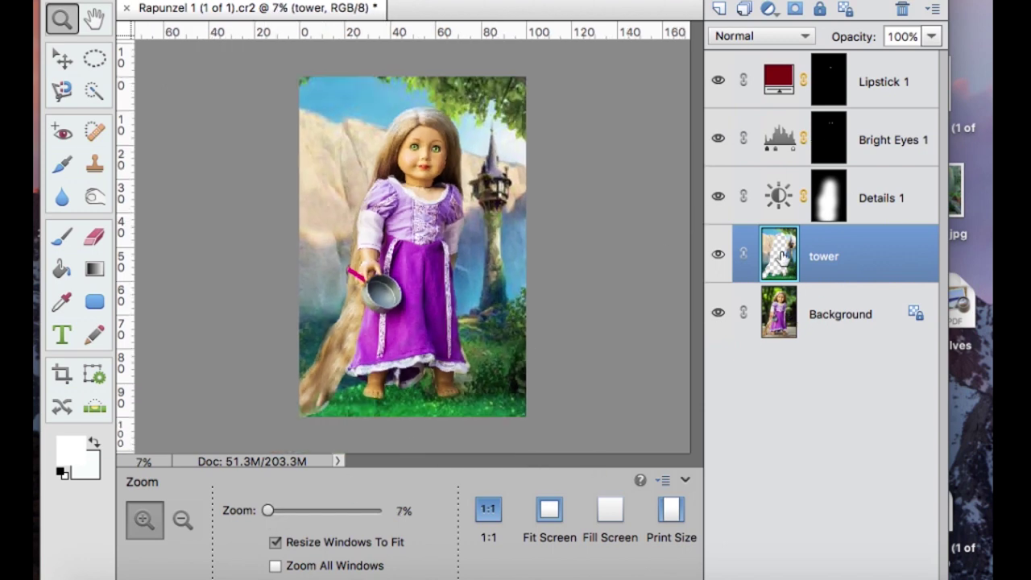
Step: Burn the highlights of the grass around the doll's feet on the tower layer with a 528 px brush at 4% exposure
click(753, 315)
click(802, 265)
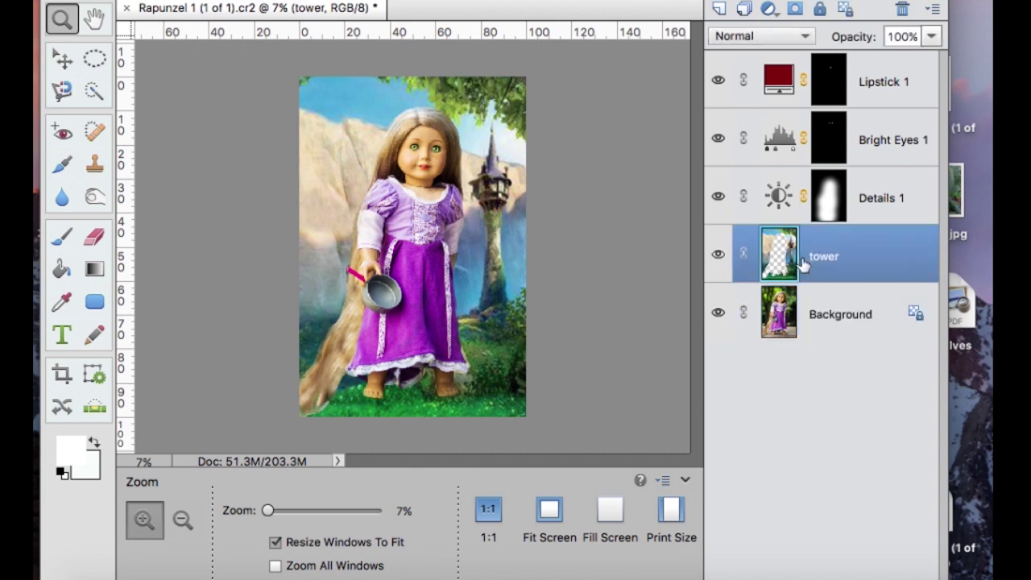
click(94, 197)
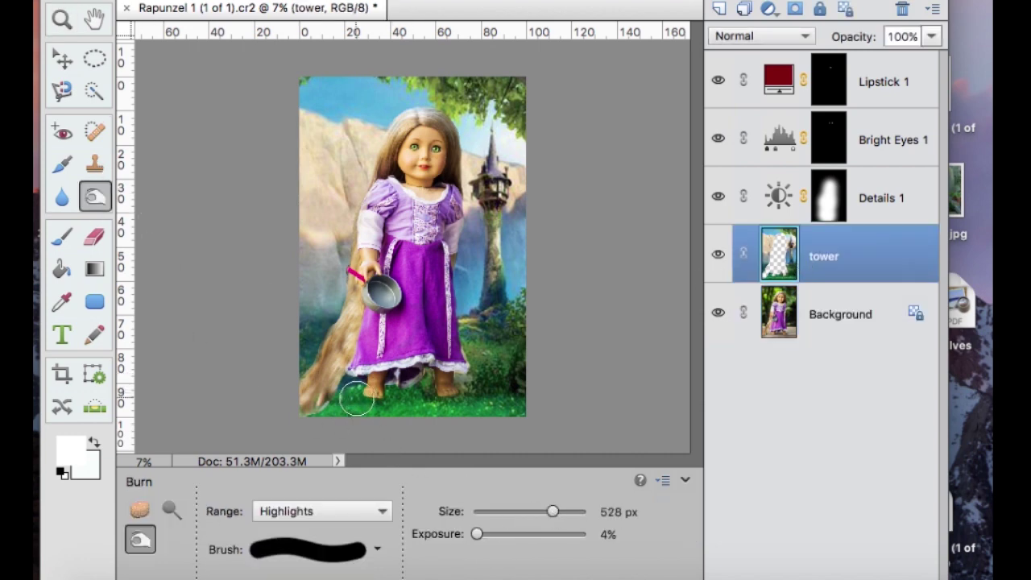
mouse_move(356, 399)
mouse_down()
mouse_move(437, 397)
mouse_move(373, 405)
mouse_move(343, 392)
mouse_move(451, 396)
mouse_move(487, 385)
mouse_move(365, 389)
mouse_move(433, 384)
mouse_up()
Step: Dodge the highlights of the grass and bushes beside the doll on the tower layer with a 326 px brush at 21% exposure
click(170, 511)
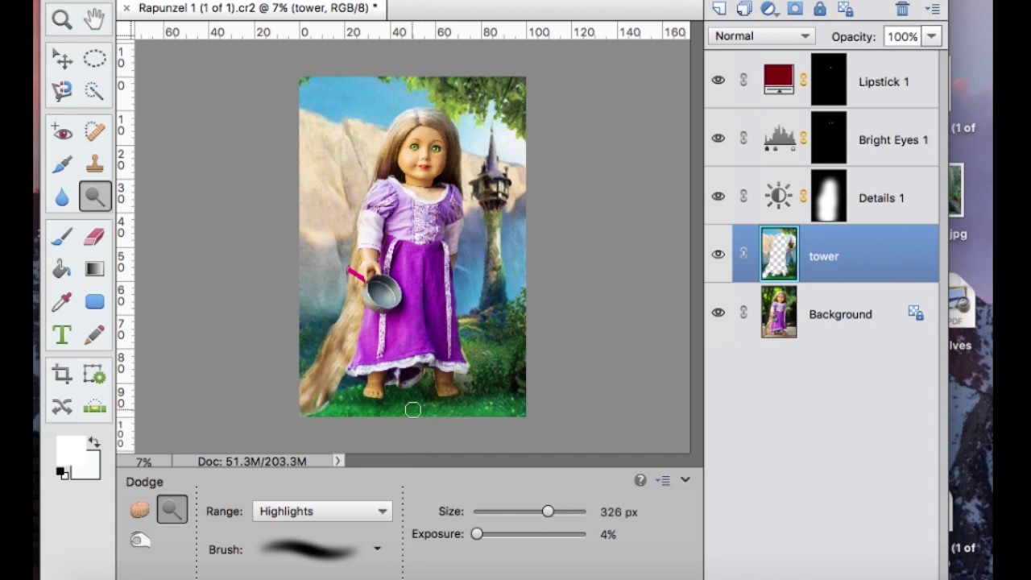
drag(478, 534, 496, 534)
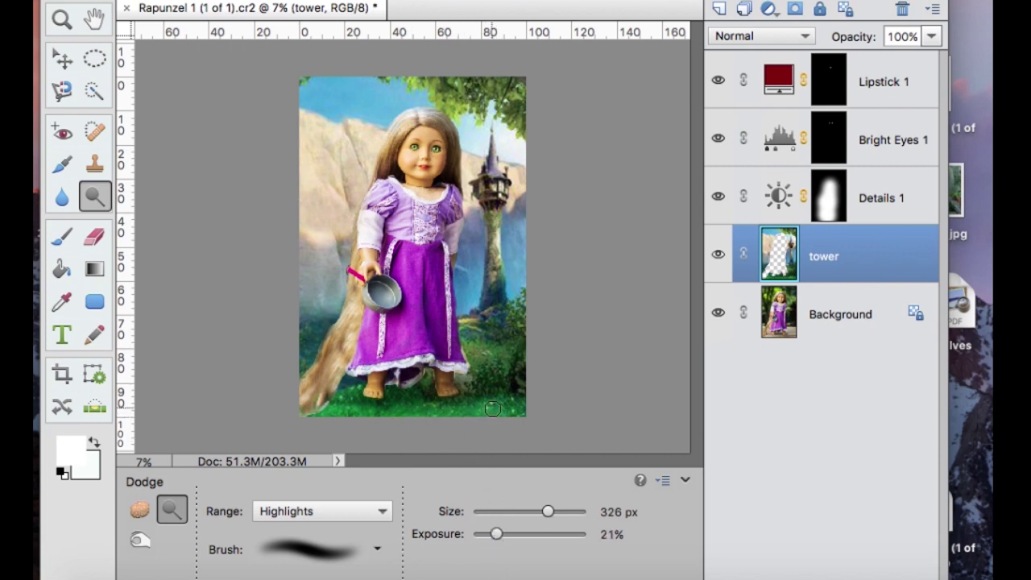
mouse_move(492, 410)
mouse_down()
mouse_move(406, 412)
mouse_move(506, 395)
mouse_up()
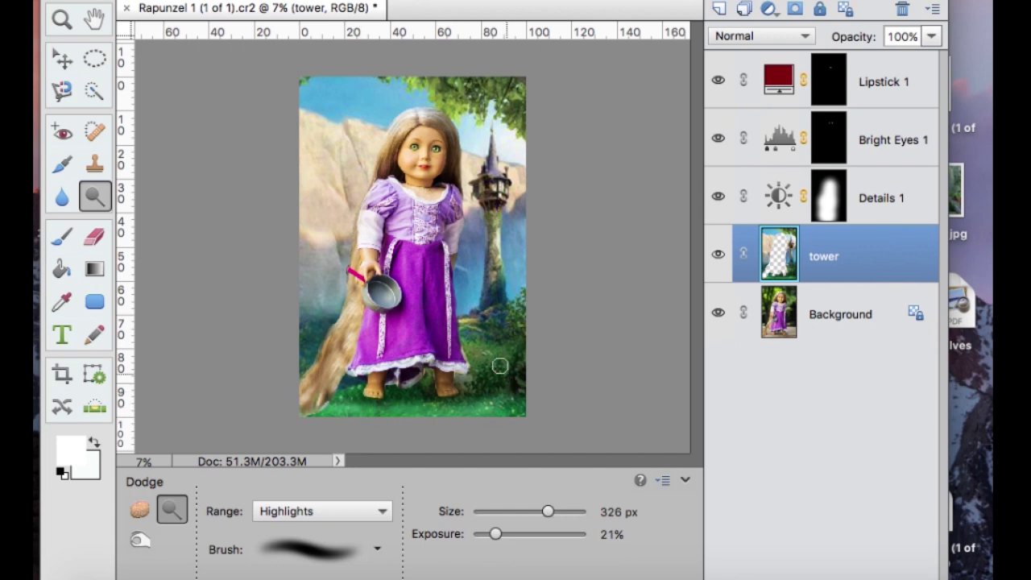
drag(494, 361, 527, 419)
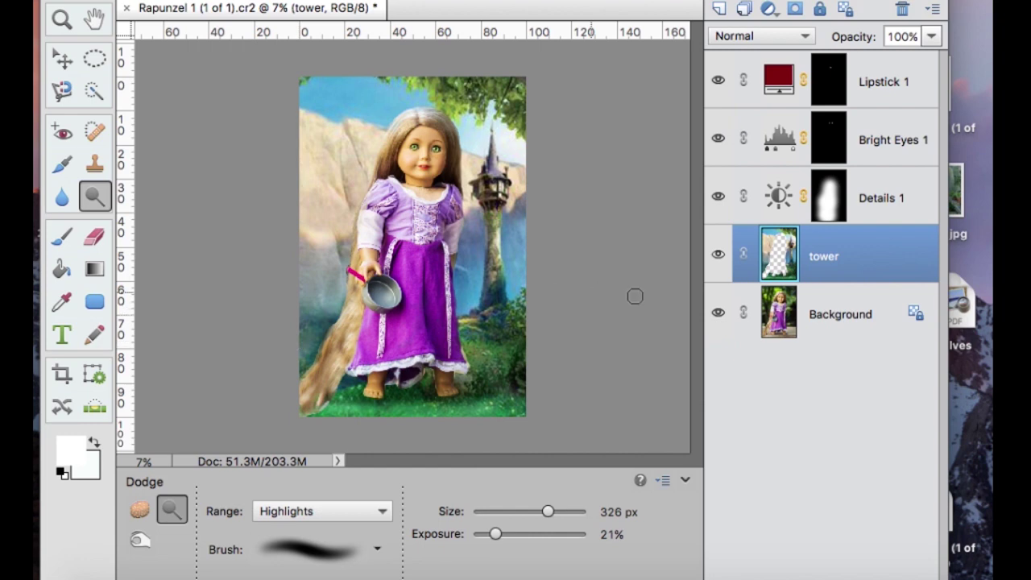
key(z)
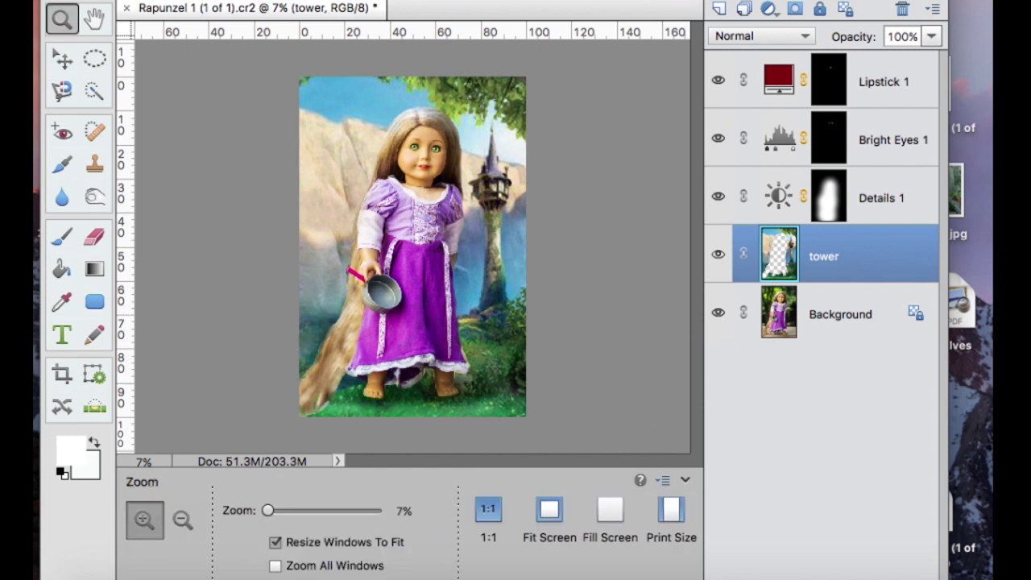
Step: Find the Lens Blur filter and apply it to the tower layer, adjusting the blur radius to soften the scenery
click(677, 1)
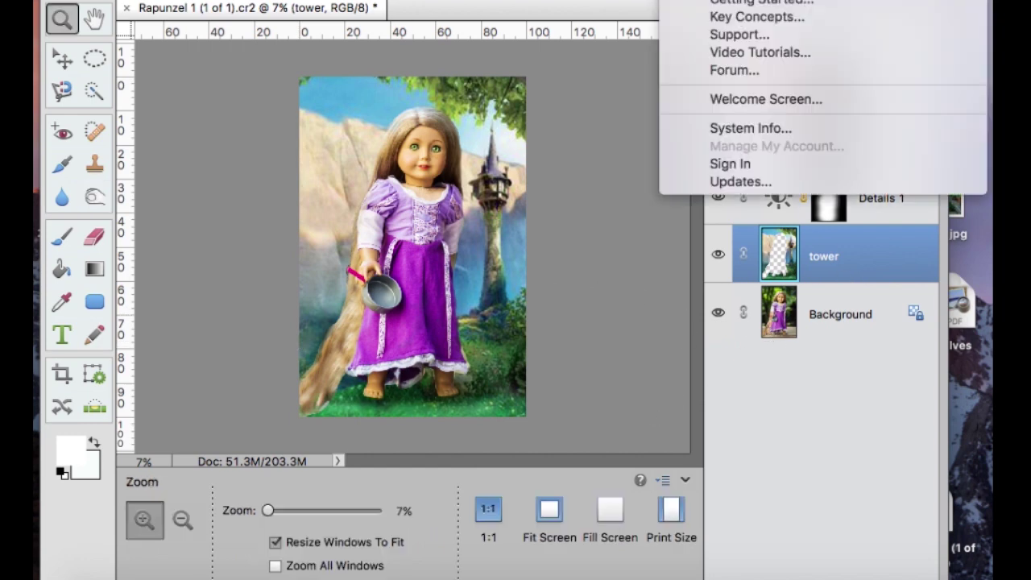
text(lens)
key(Down)
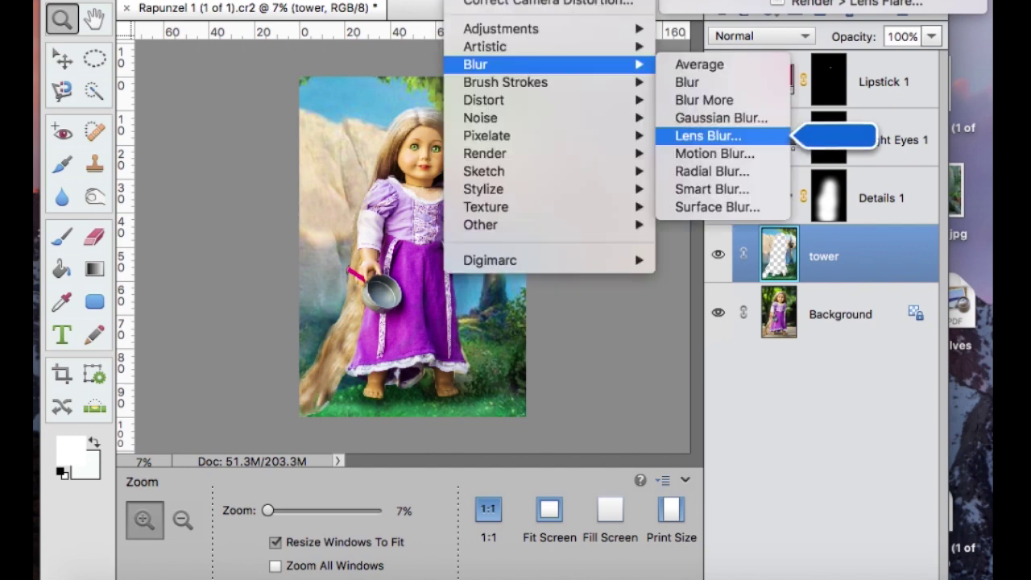
click(702, 139)
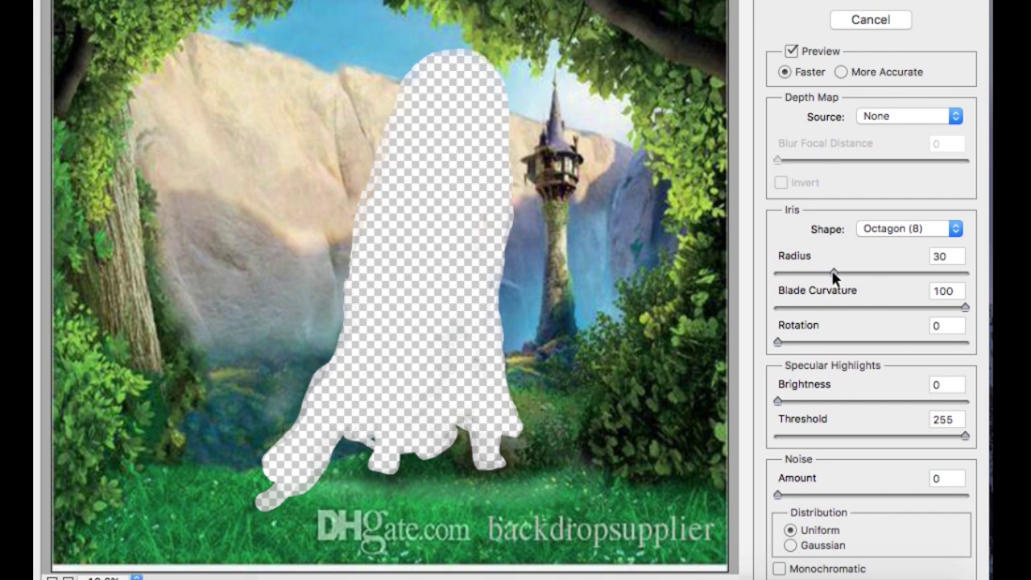
key(Up)
key(Up)
key(Up)
key(Up)
key(Up)
key(Return)
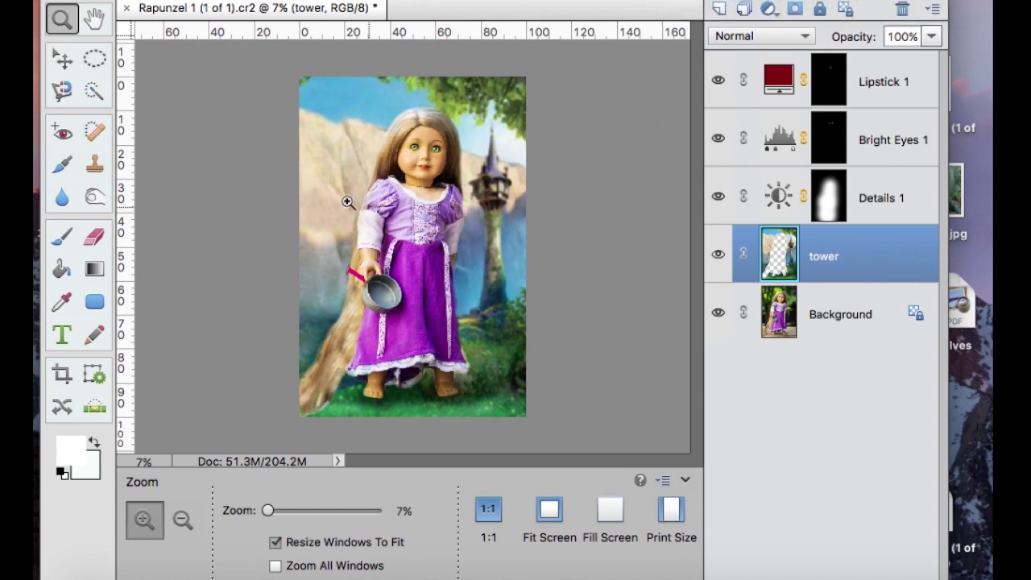
Step: Darken the photo's outer edges with the Detail Smart Brush, using the Darker lighting preset at 1418 px
click(63, 165)
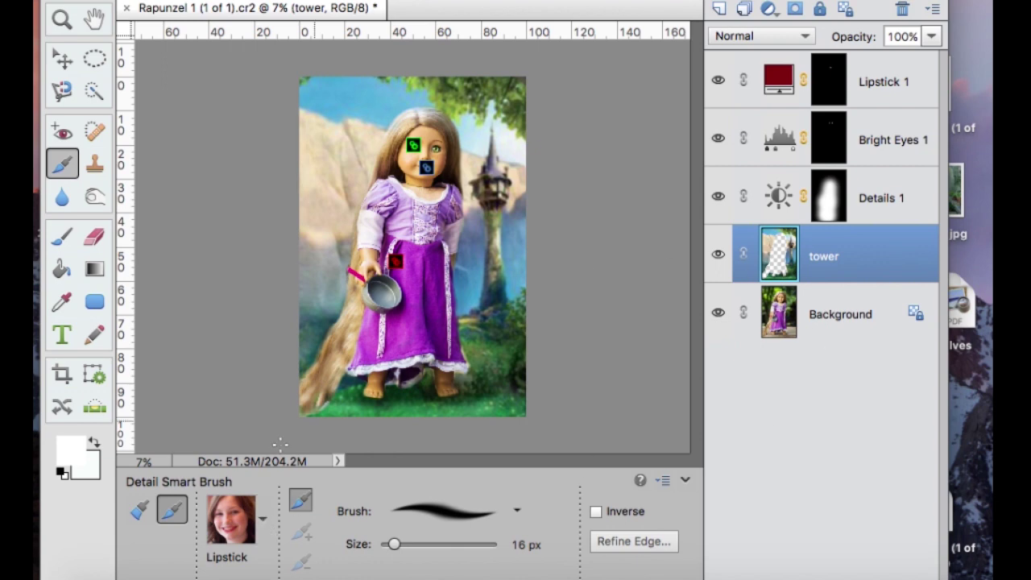
click(262, 522)
click(219, 297)
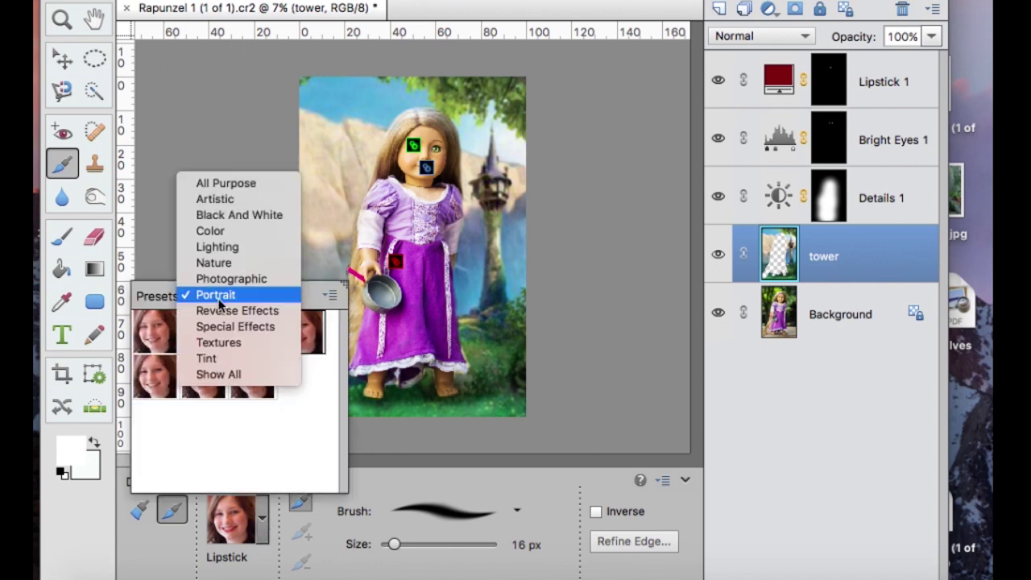
click(219, 249)
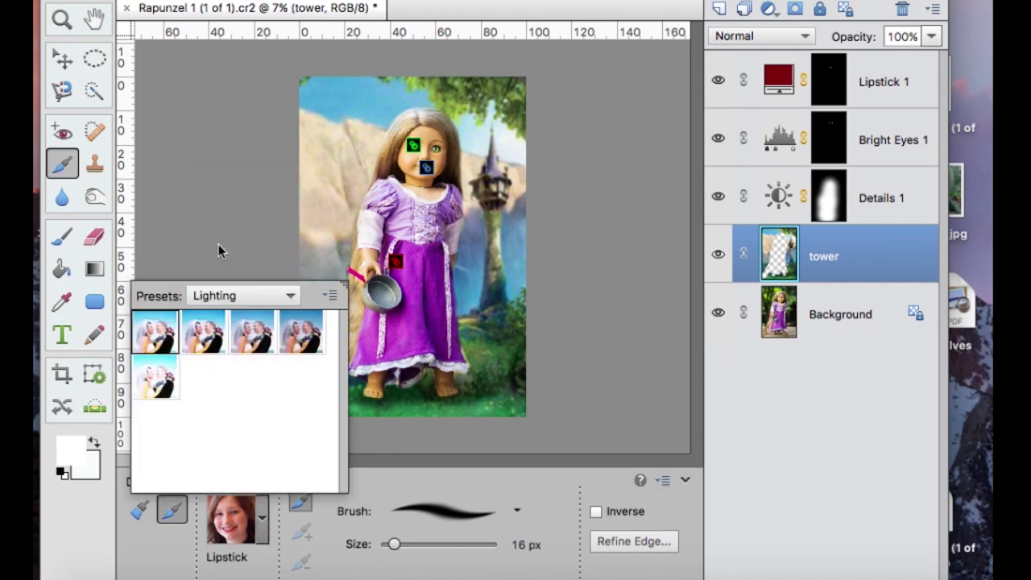
click(161, 387)
click(301, 345)
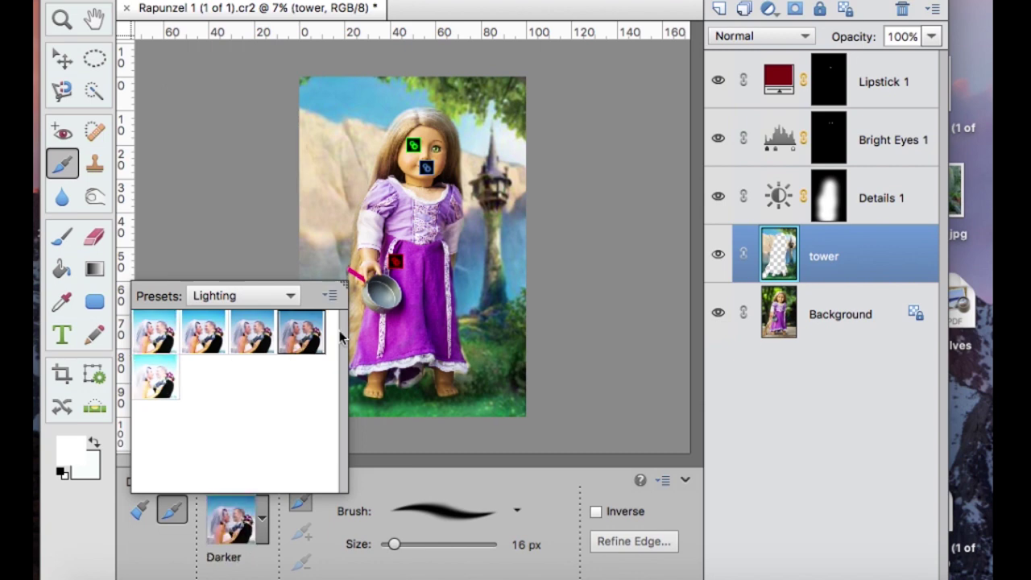
drag(397, 544, 477, 545)
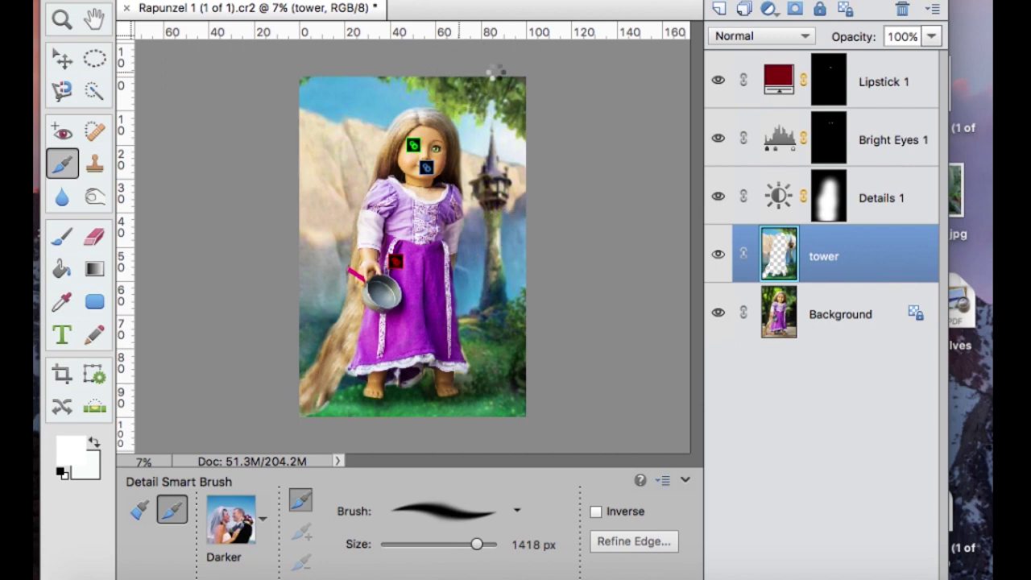
drag(503, 73, 555, 340)
drag(516, 410, 488, 438)
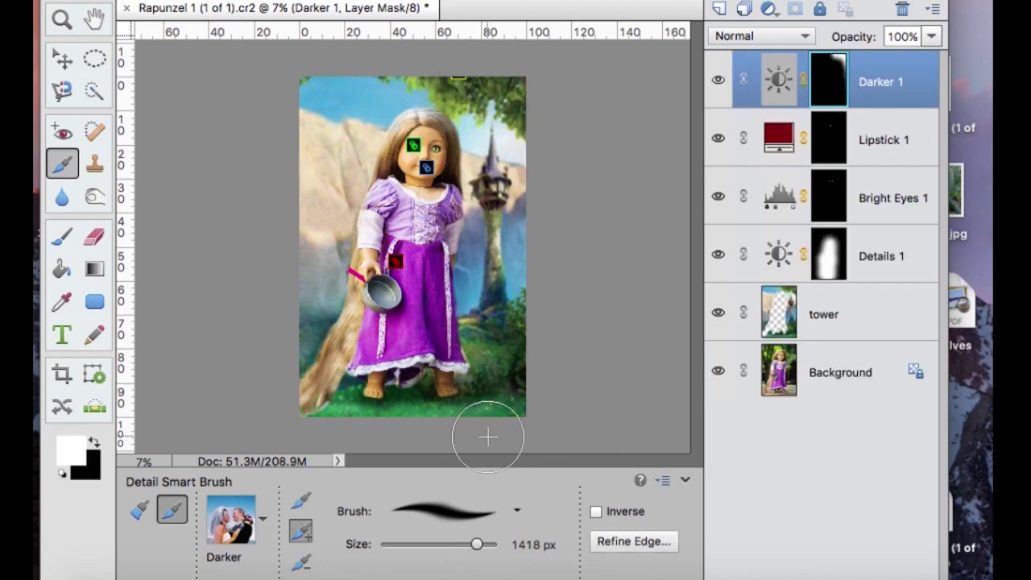
click(320, 82)
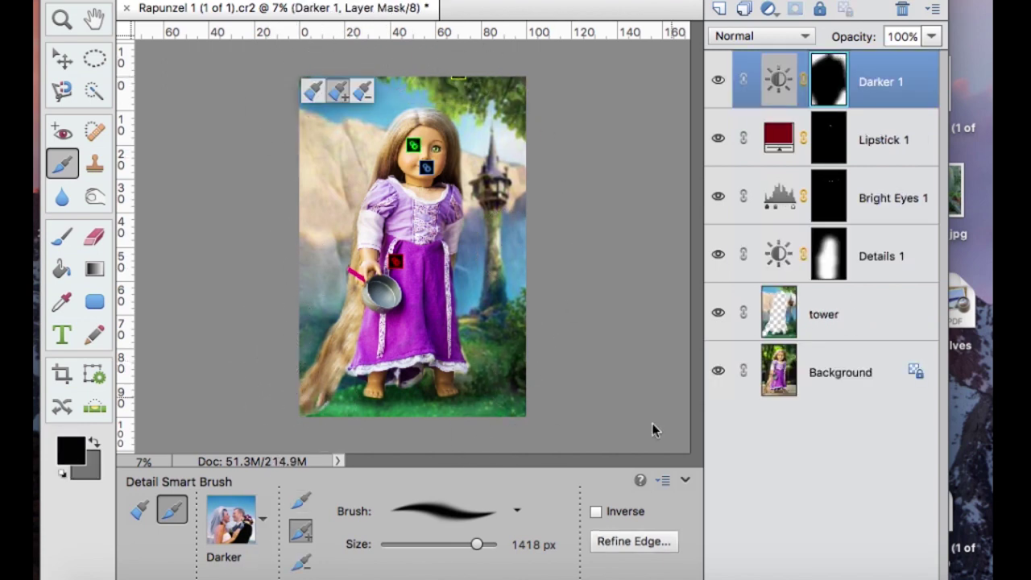
Step: Brighten the scenery on both sides of the doll with the Detail Smart Brush's Brighter lighting preset at 1418 px
click(824, 314)
click(262, 519)
click(155, 332)
click(349, 138)
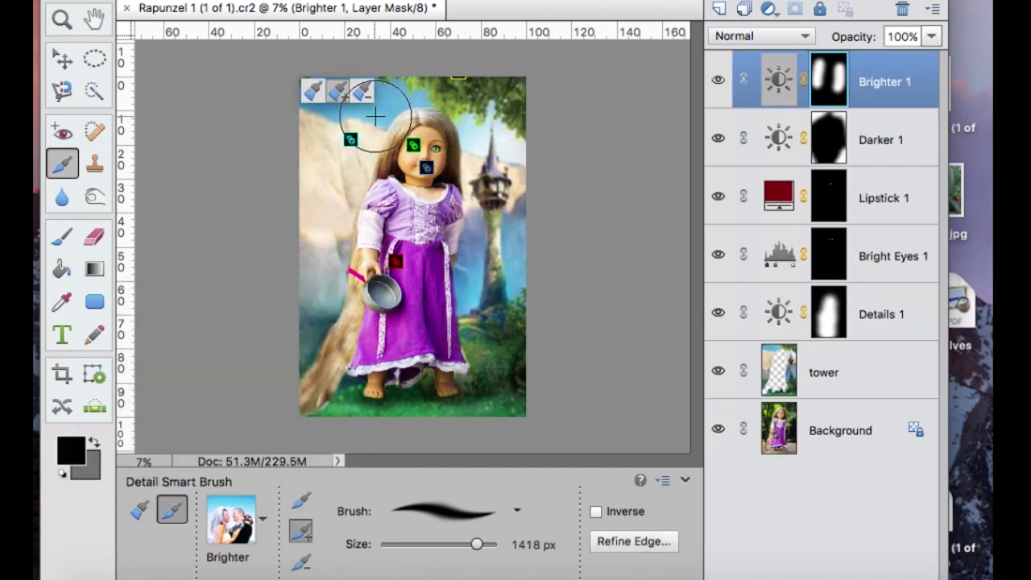
key(z)
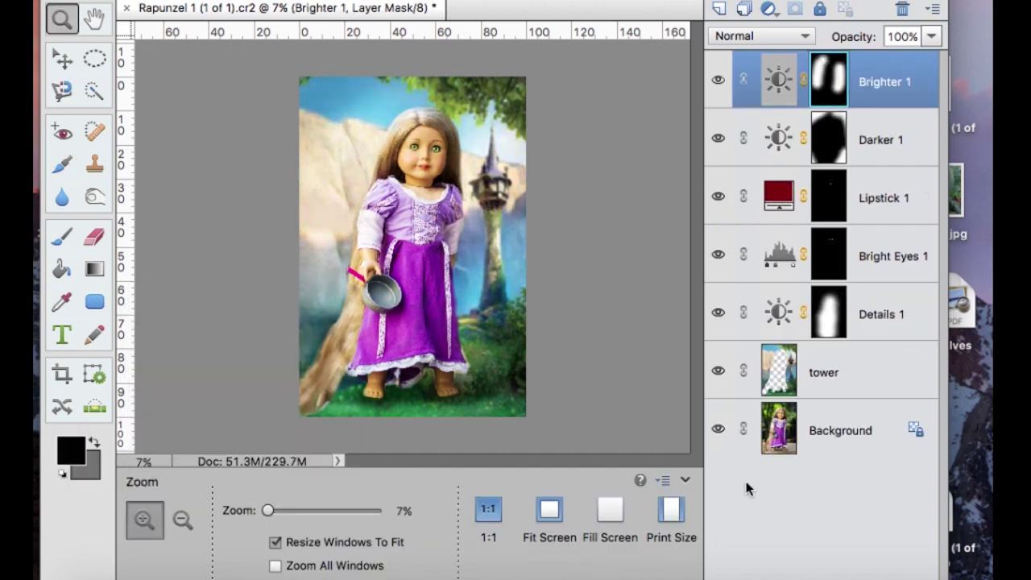
Step: Burn the highlights around the doll's feet on the tower and Background layers with a 528 px brush at 6% exposure
click(788, 449)
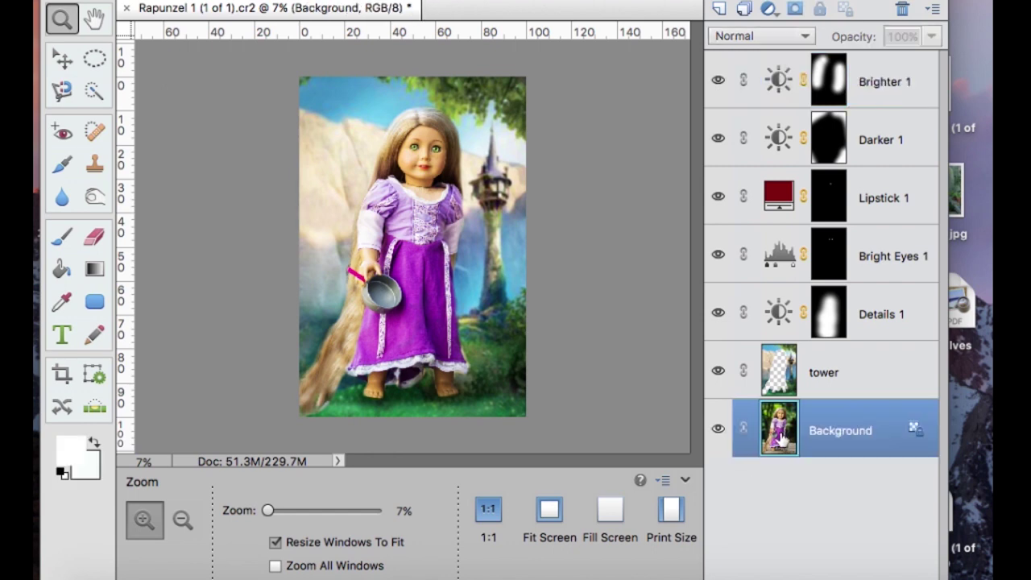
click(94, 198)
click(794, 373)
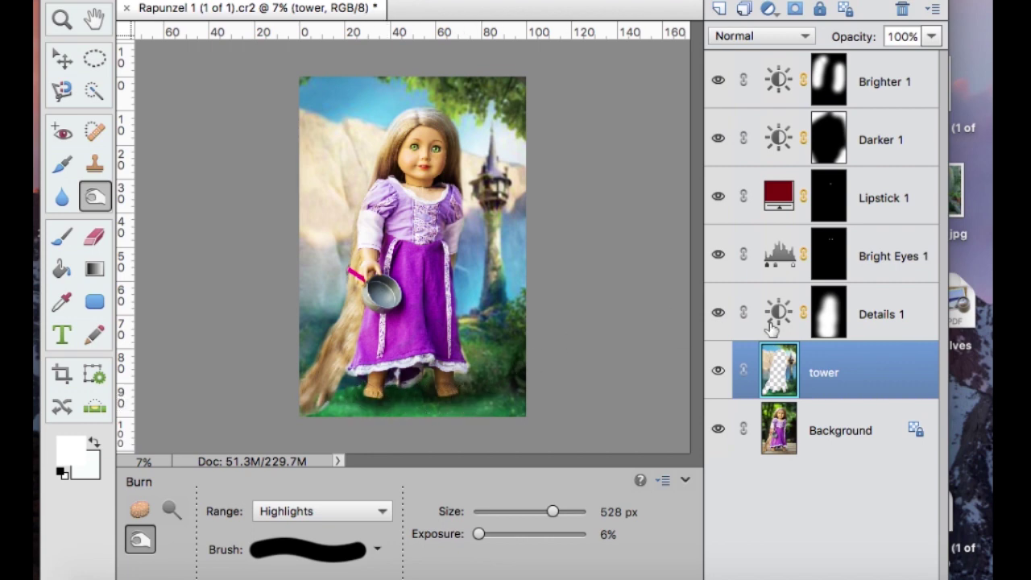
click(786, 439)
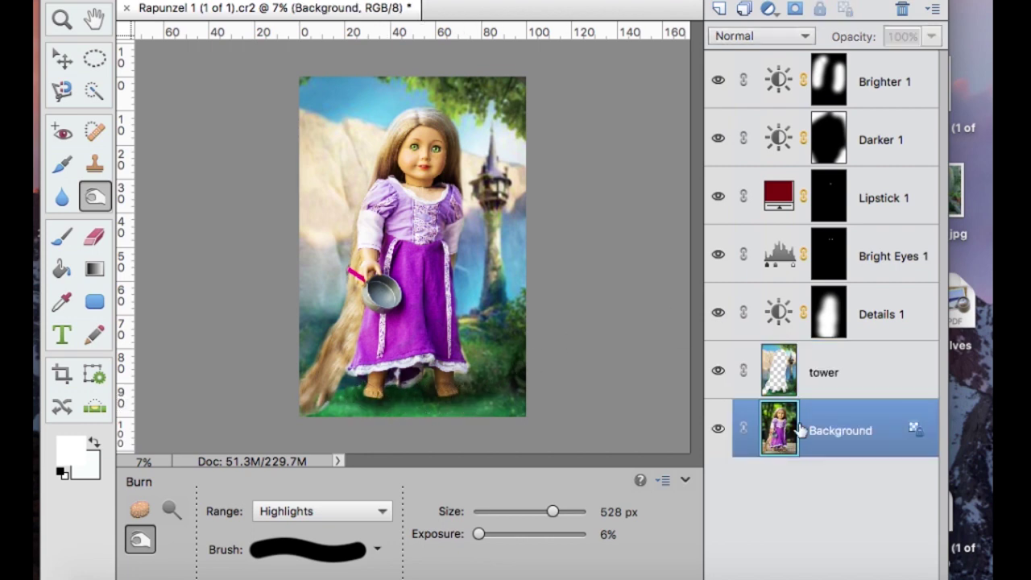
click(61, 19)
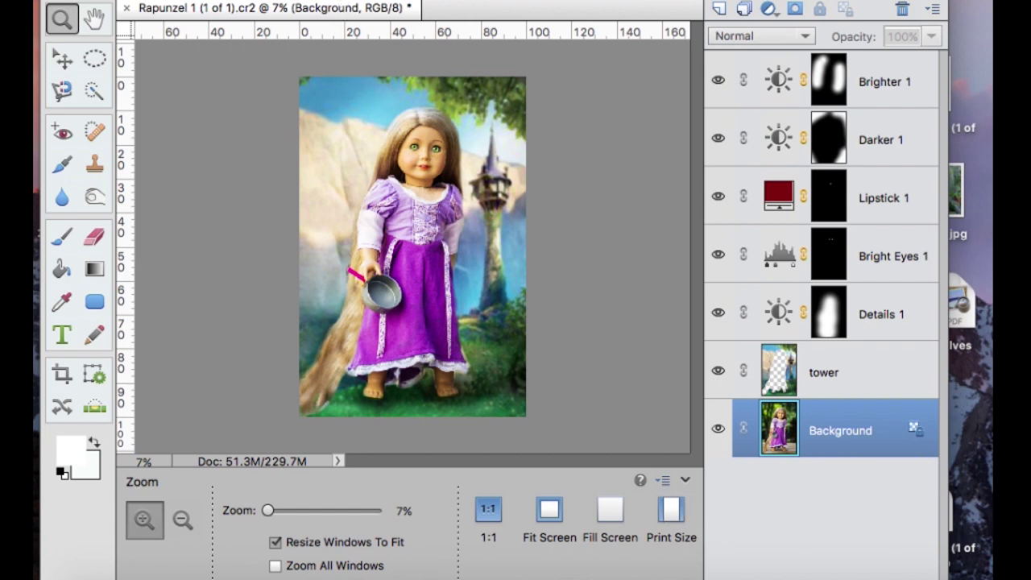
Step: Save the composite to the Desktop in Photoshop format with its layers and embedded sRGB color profile
click(382, 90)
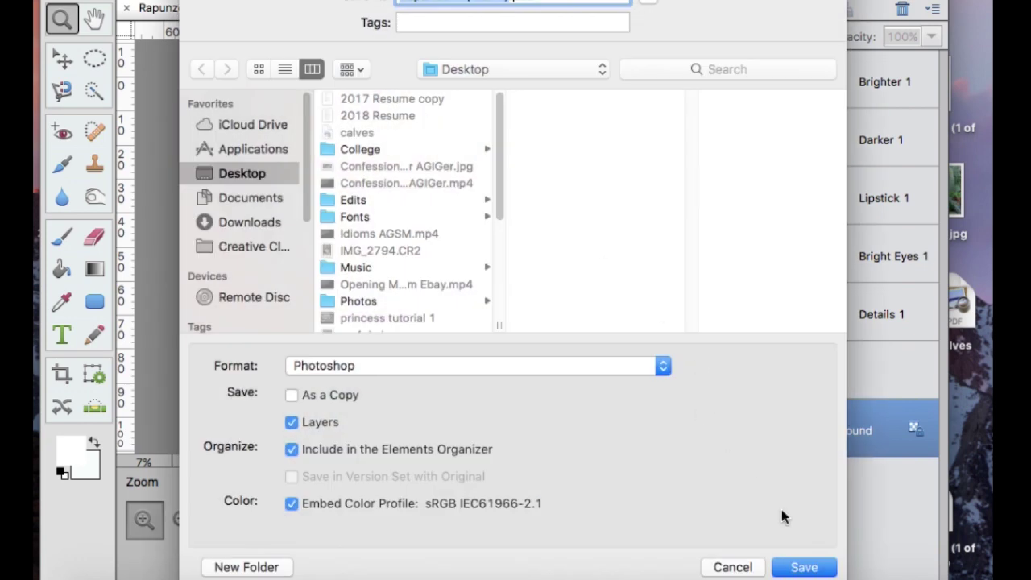
click(796, 567)
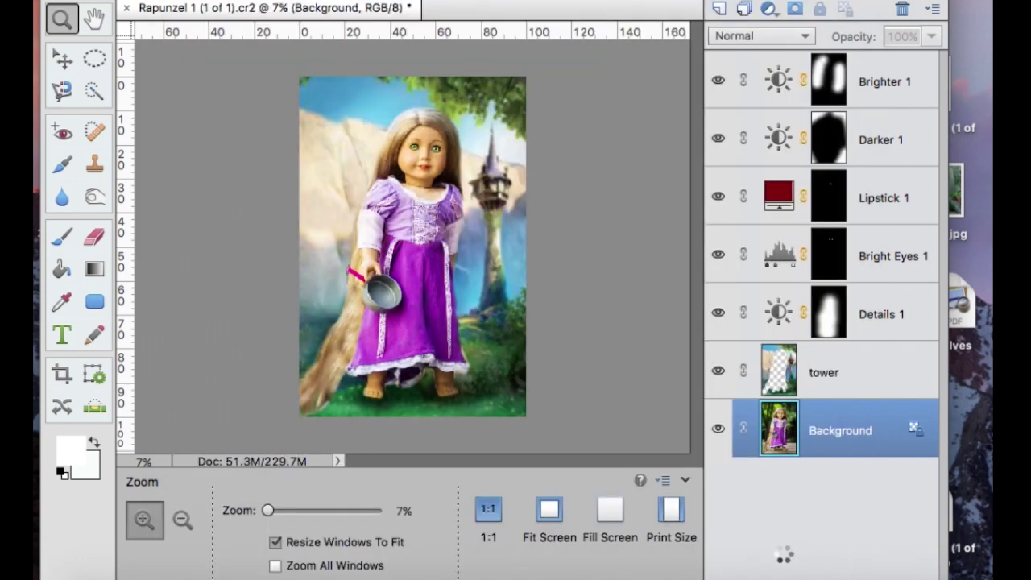